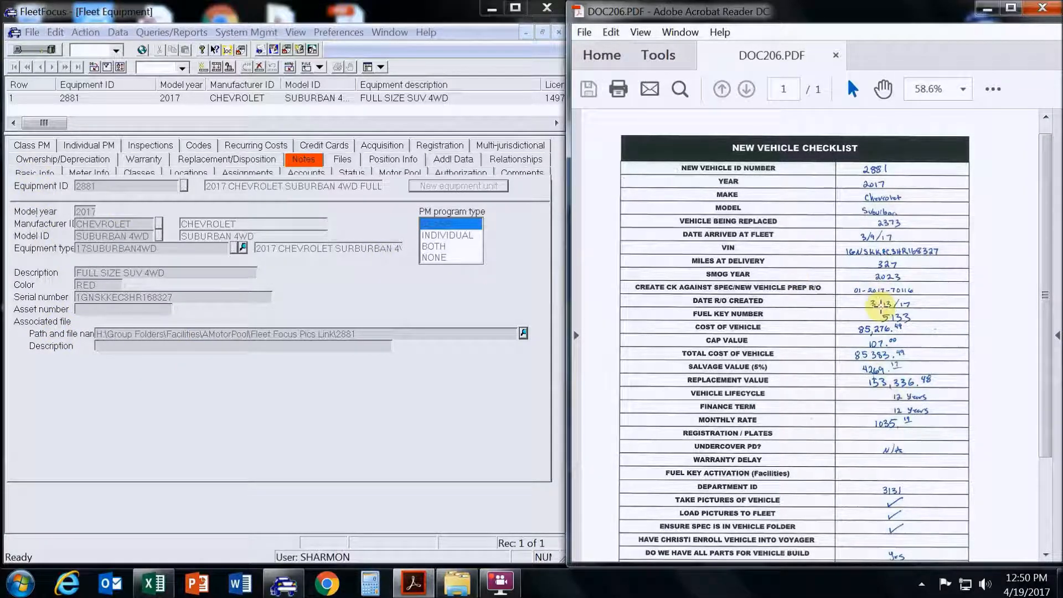
{"action": "left_click", "coordinate": [350, 399]}
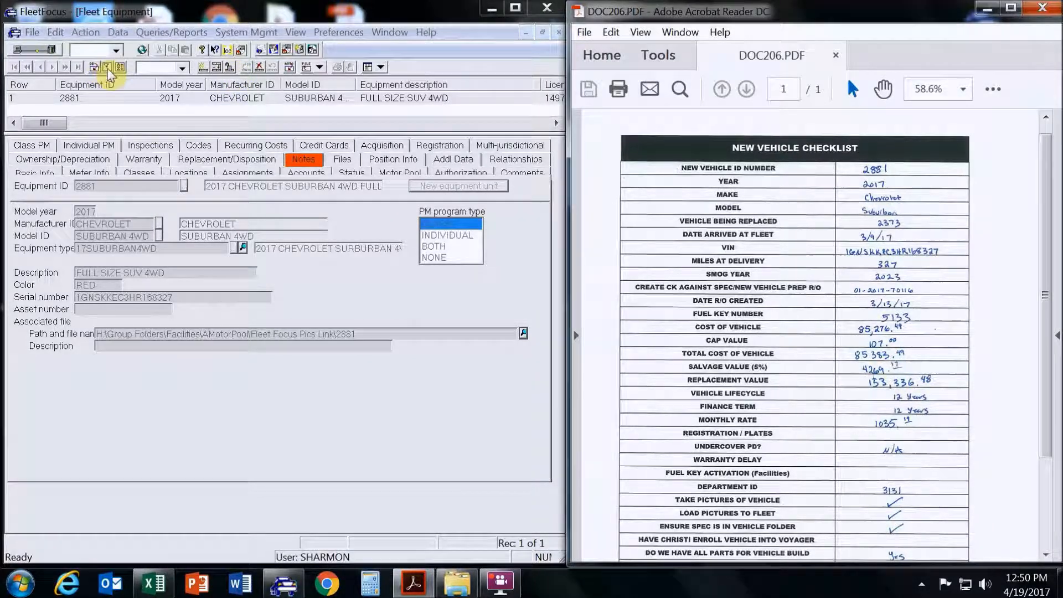
{"action": "left_click", "coordinate": [117, 32]}
{"action": "mouse_move", "coordinate": [129, 50]}
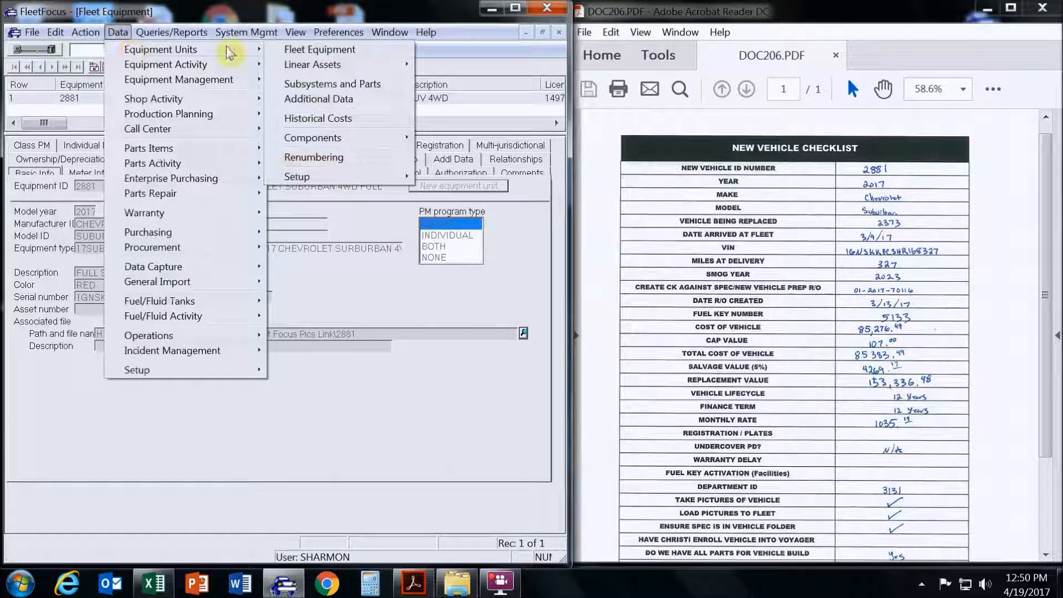
{"action": "left_click", "coordinate": [461, 48]}
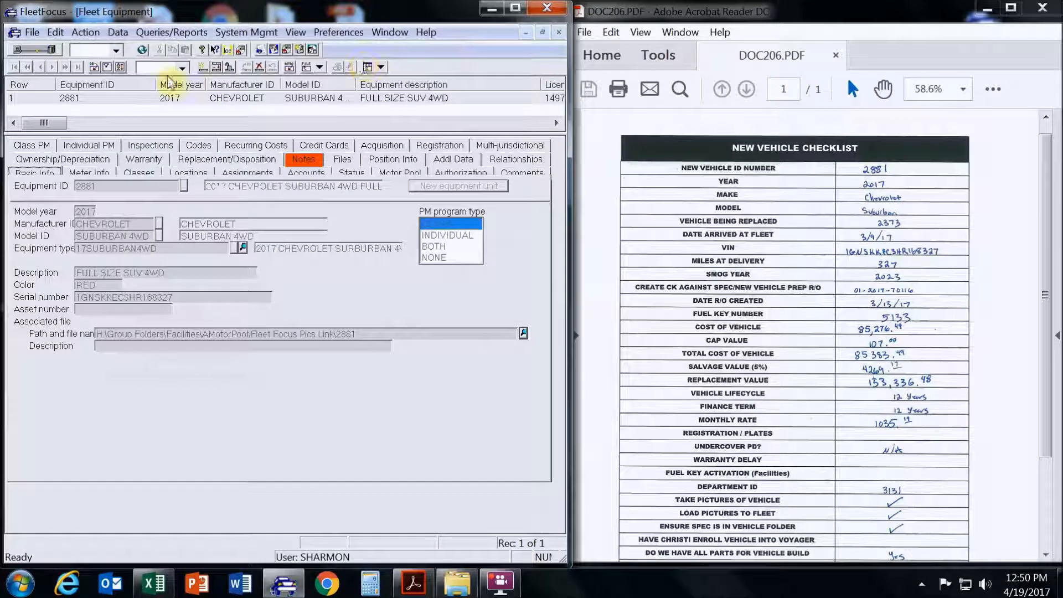
{"action": "left_click", "coordinate": [109, 67]}
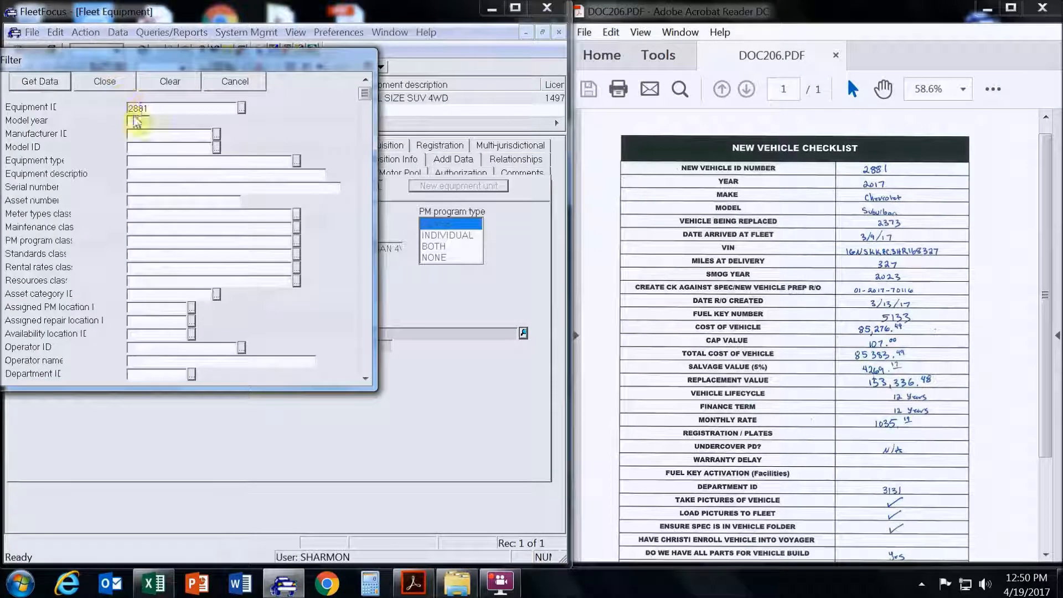
{"action": "left_click", "coordinate": [233, 81]}
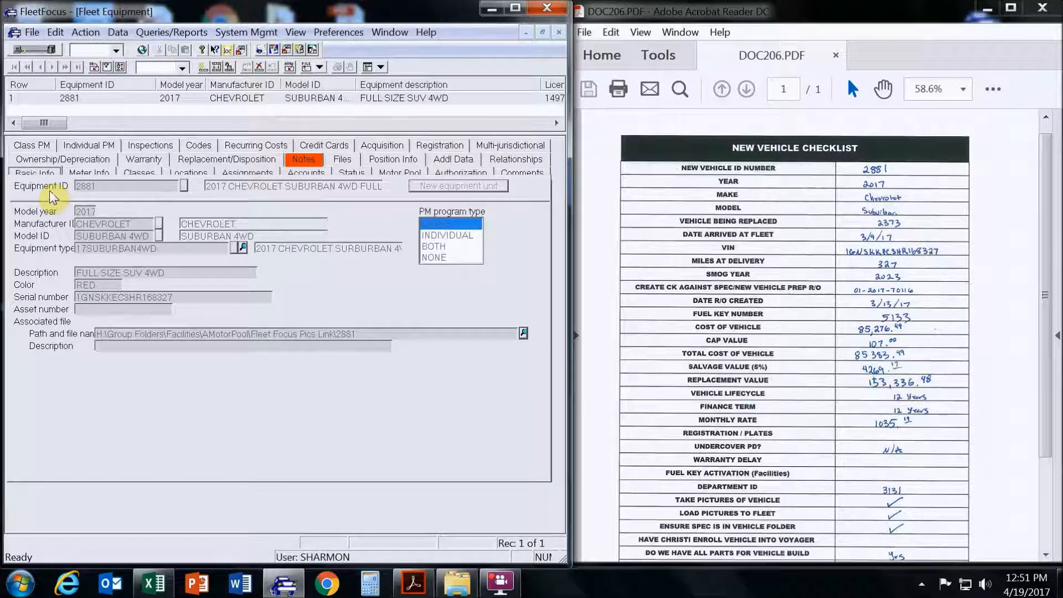
Put the 2017 Chevrolet Suburban record into edit mode and check the files in its linked pictures folder
{"action": "left_click", "coordinate": [228, 69]}
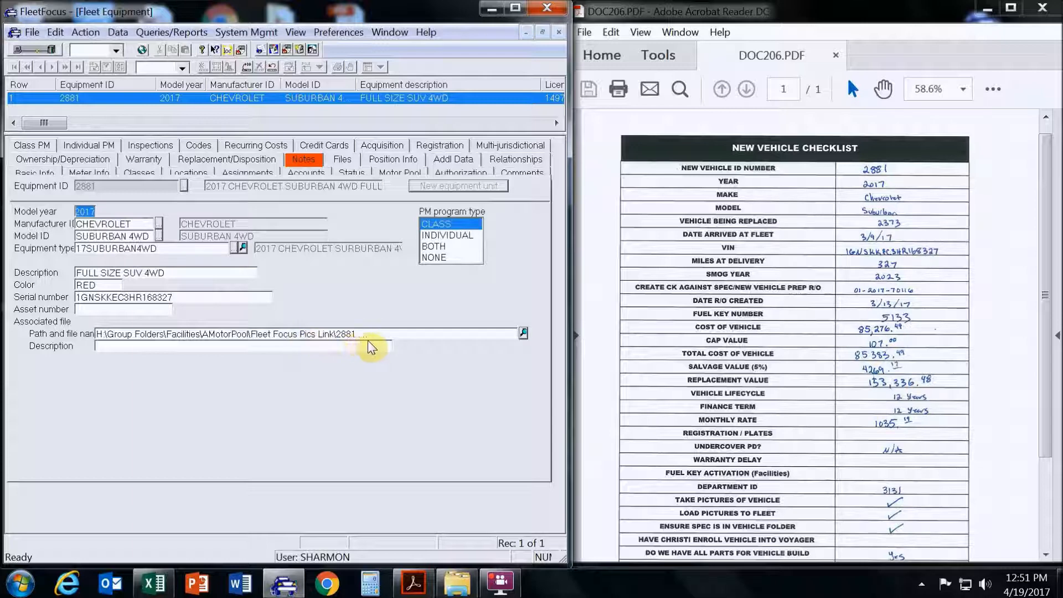
{"action": "left_click", "coordinate": [524, 334]}
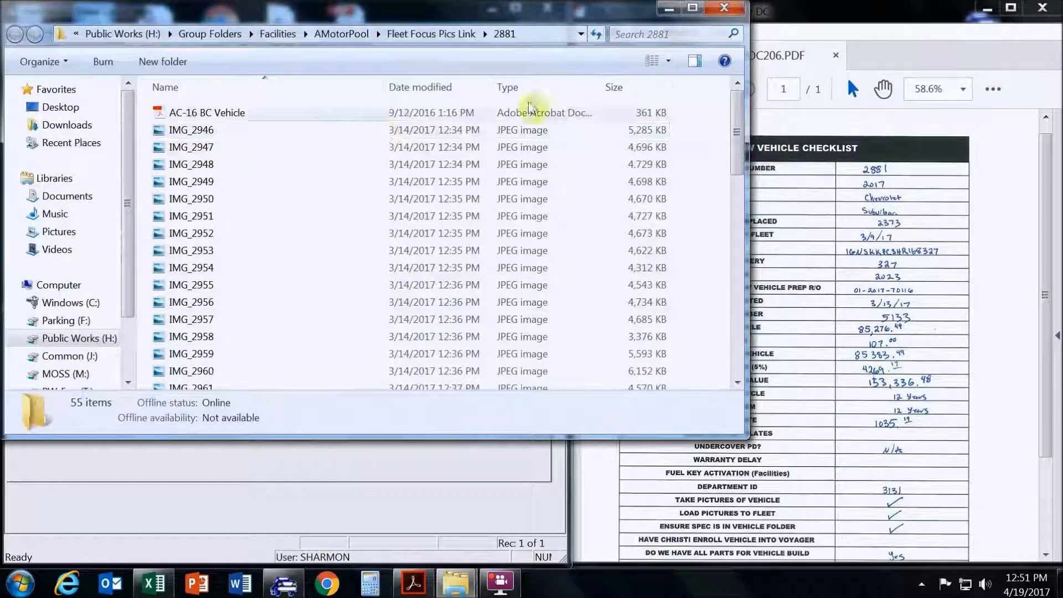
{"action": "left_click", "coordinate": [738, 9]}
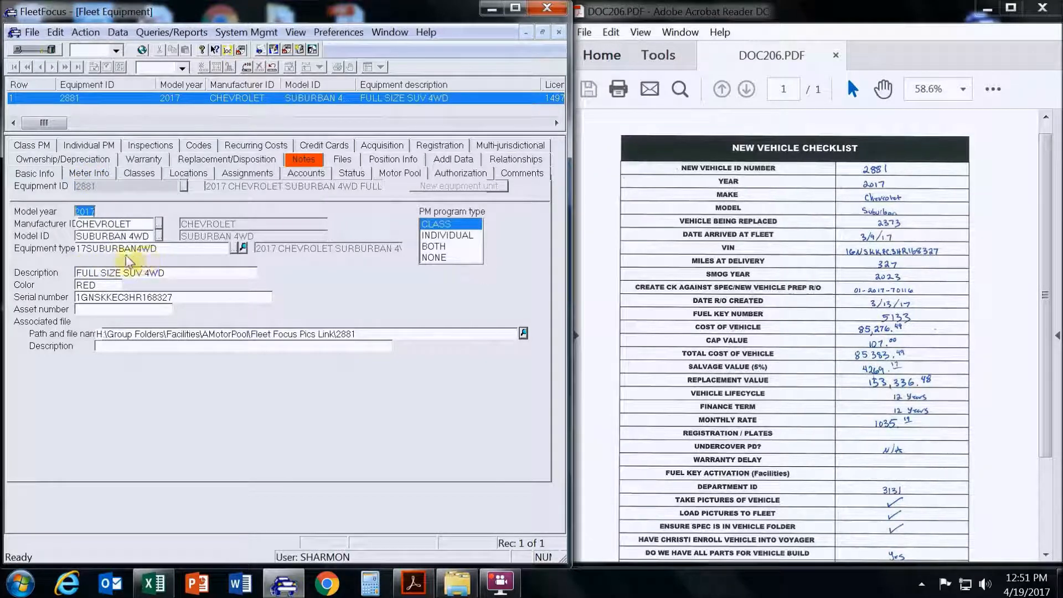
Review the Suburban's meter readings, equipment classes, locations, department assignments and account IDs
{"action": "left_click", "coordinate": [90, 174]}
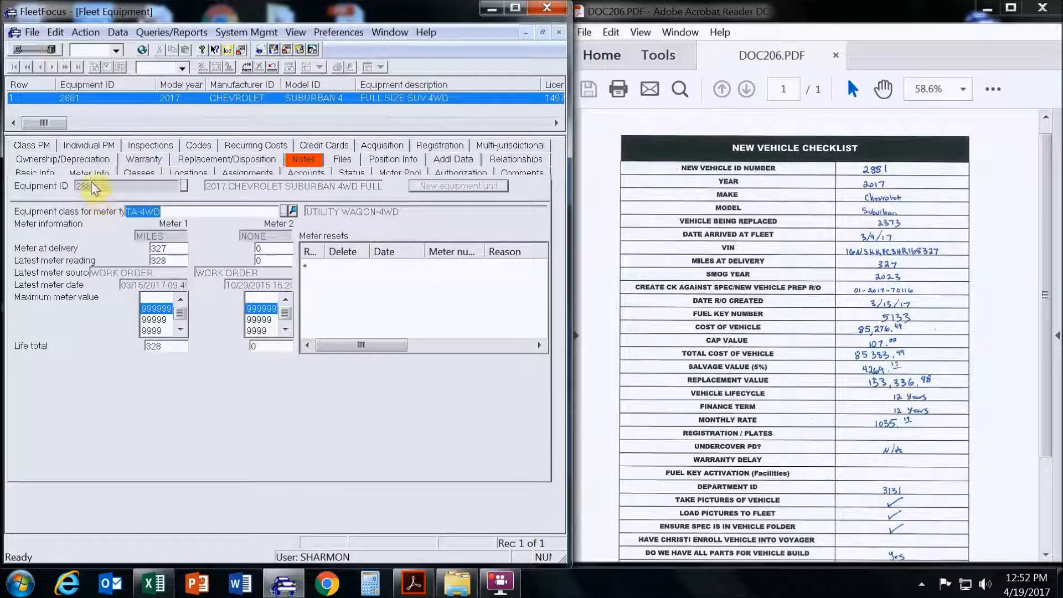
{"action": "left_click", "coordinate": [125, 174]}
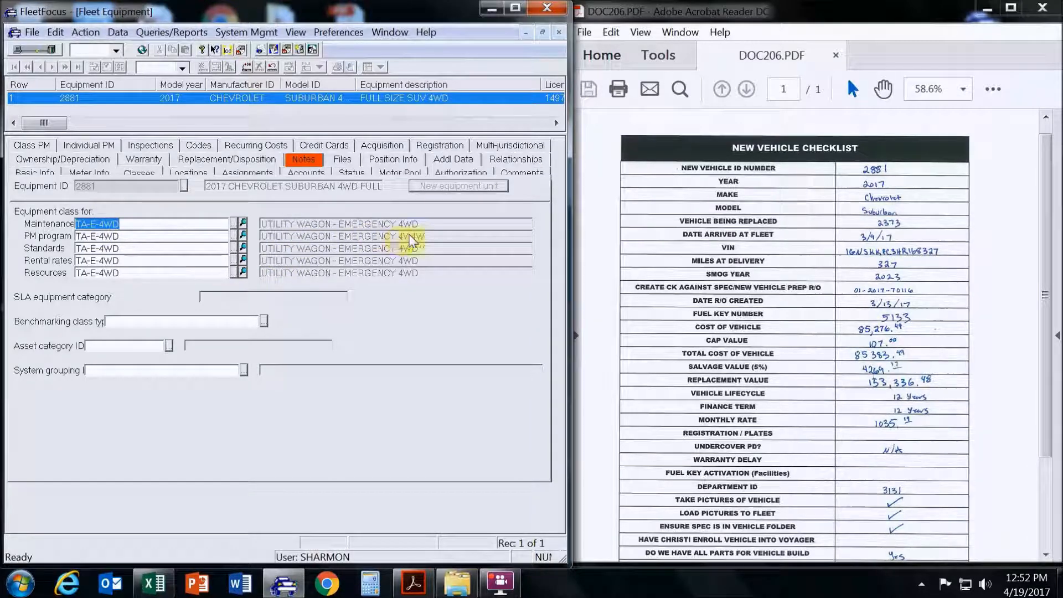
{"action": "left_click", "coordinate": [191, 173]}
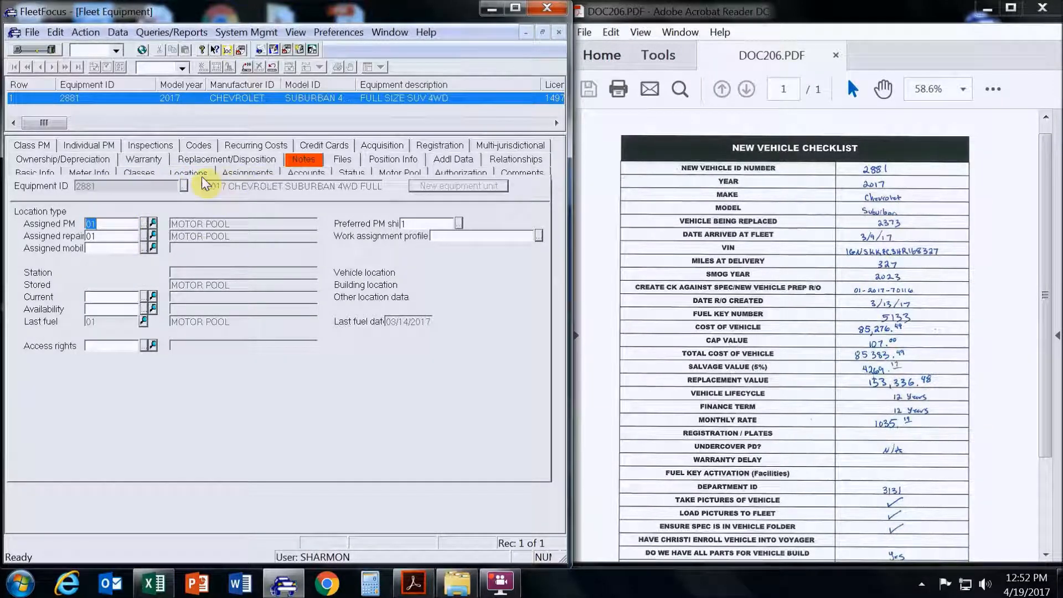
{"action": "left_click", "coordinate": [240, 168]}
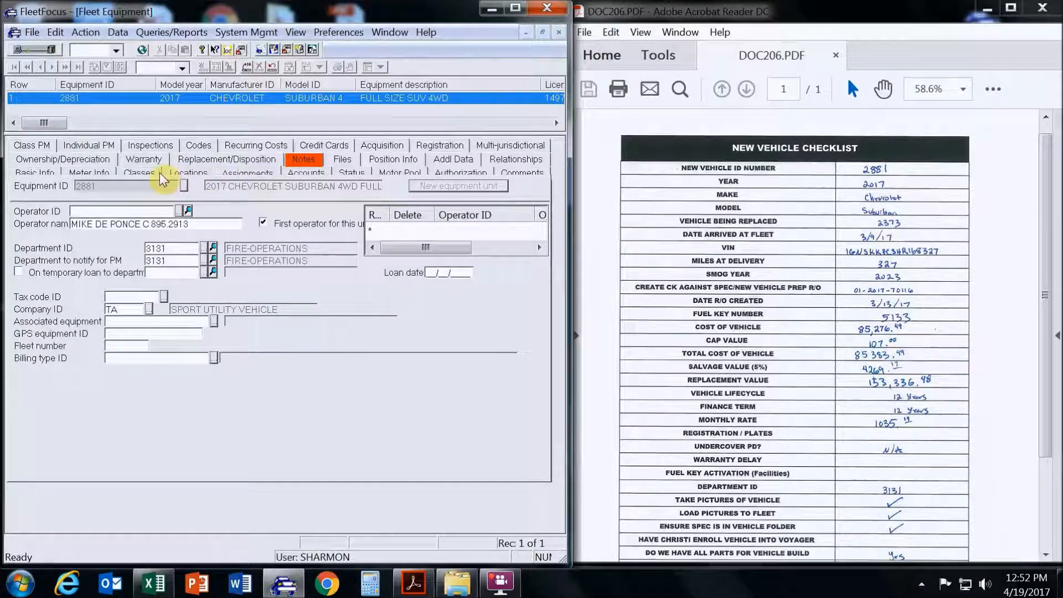
{"action": "left_click", "coordinate": [299, 172]}
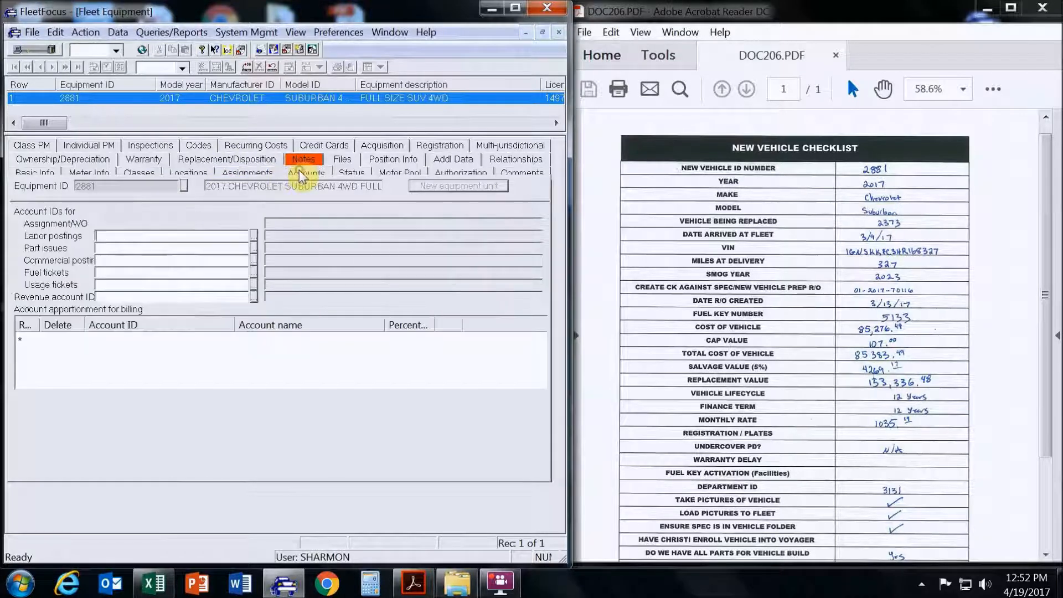
Set the Suburban's life cycle status code to A and its equipment status to IN SERVICE
{"action": "left_click", "coordinate": [341, 170]}
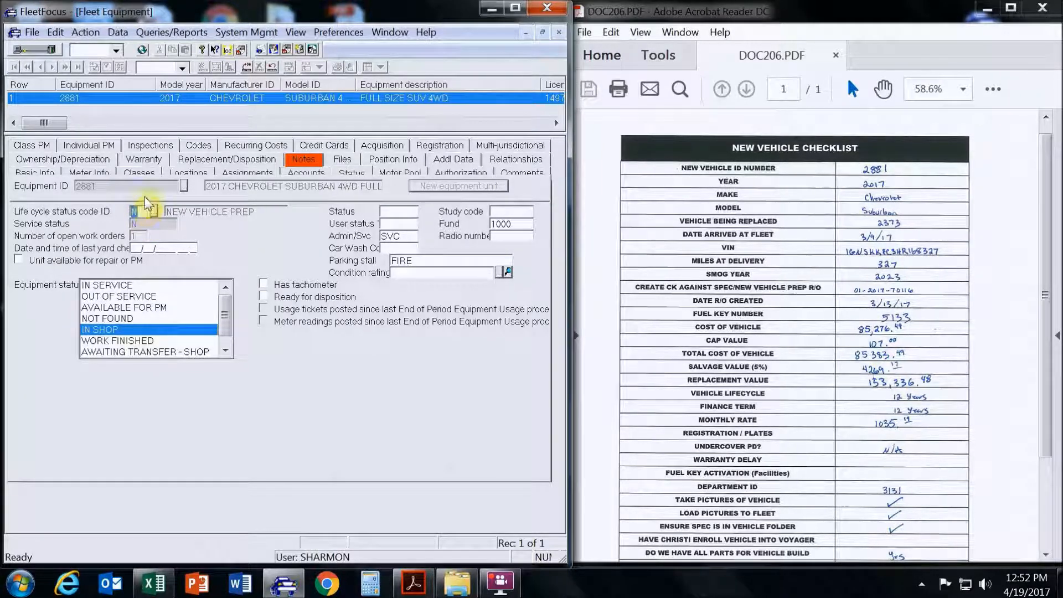
{"action": "type", "text": "A"}
{"action": "left_click", "coordinate": [133, 286]}
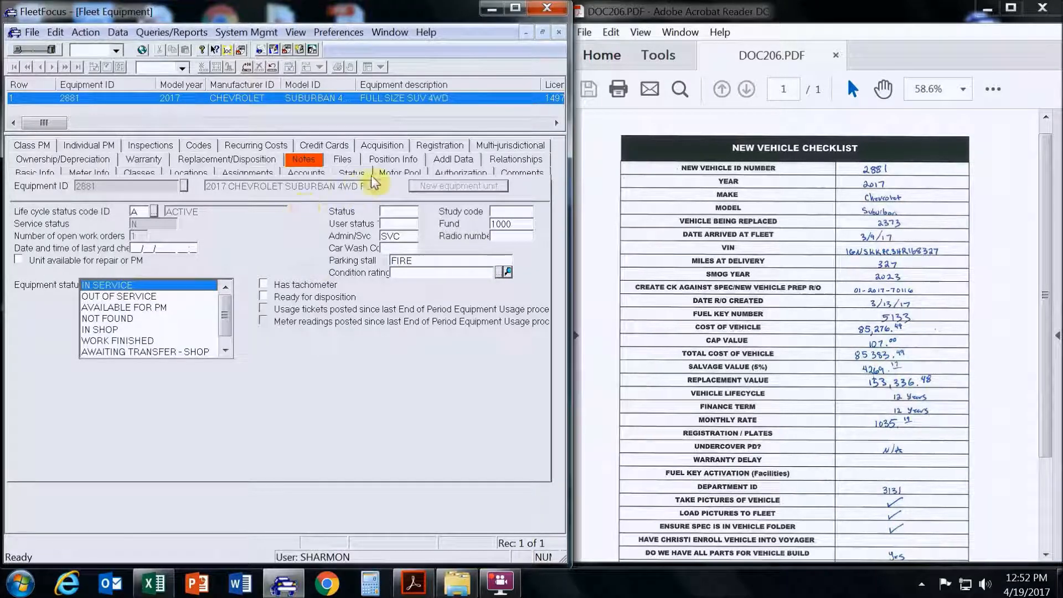
Review the Suburban's motor pool dispatch settings, authorization options with the fuel card ID, and comments
{"action": "left_click", "coordinate": [394, 174]}
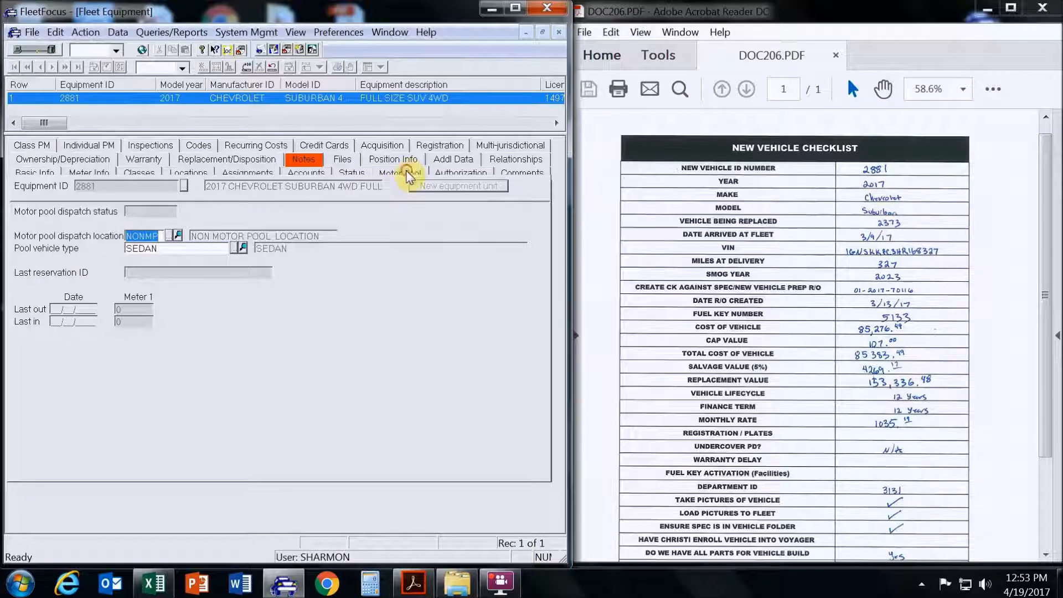
{"action": "left_click", "coordinate": [453, 173]}
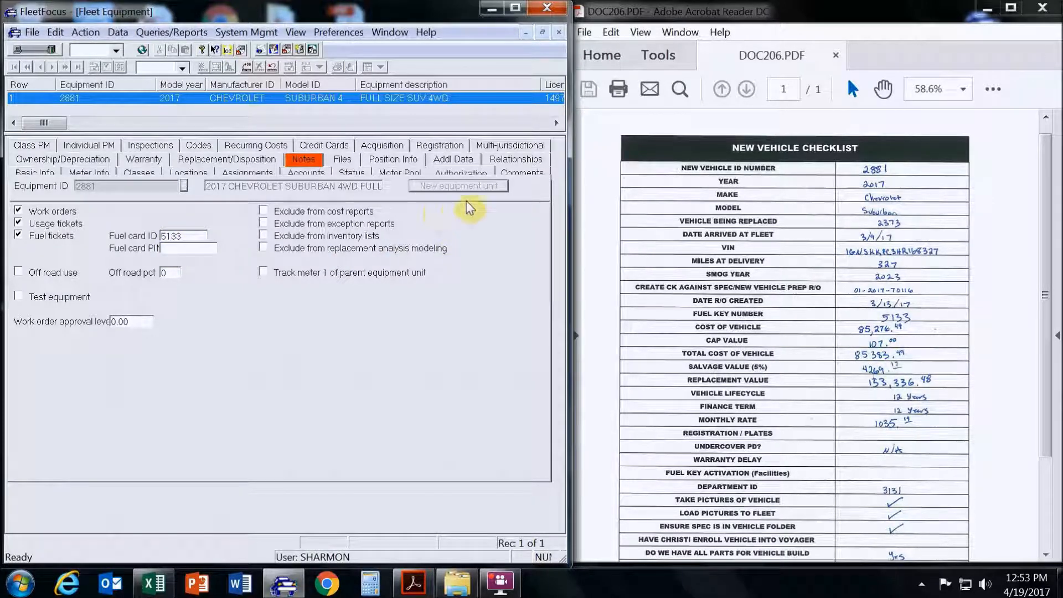
{"action": "left_click", "coordinate": [519, 176]}
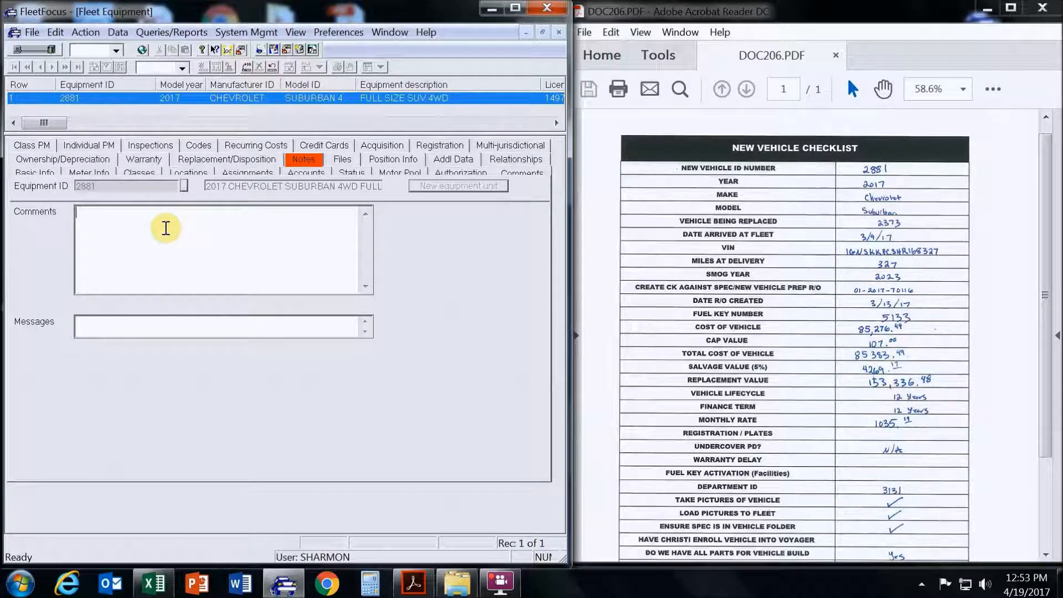
Set the salvage value to 4270 in the Suburban's depreciation data
{"action": "left_click", "coordinate": [44, 158]}
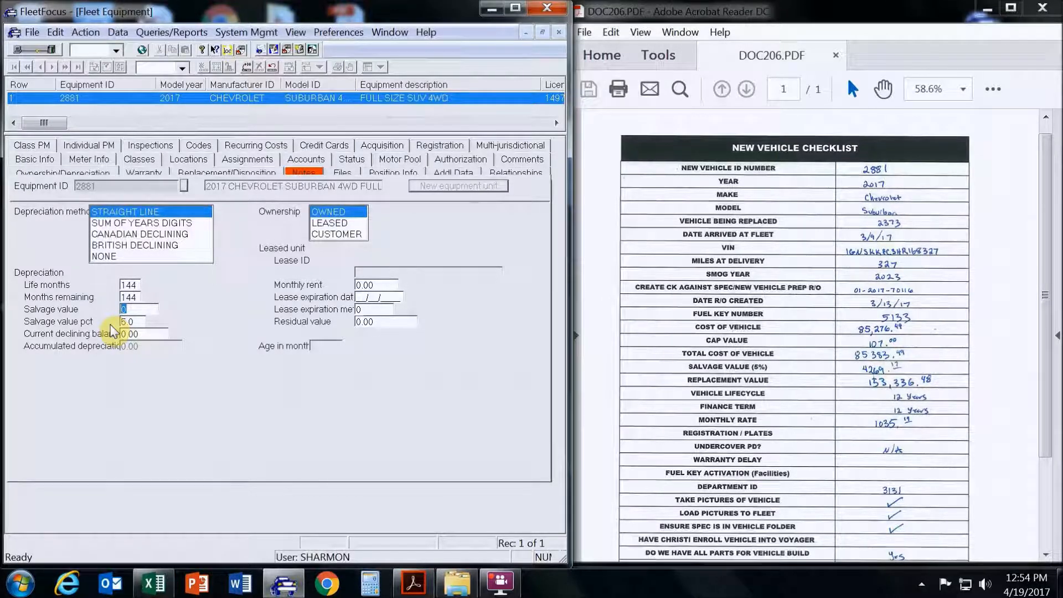
{"action": "type", "text": "4270"}
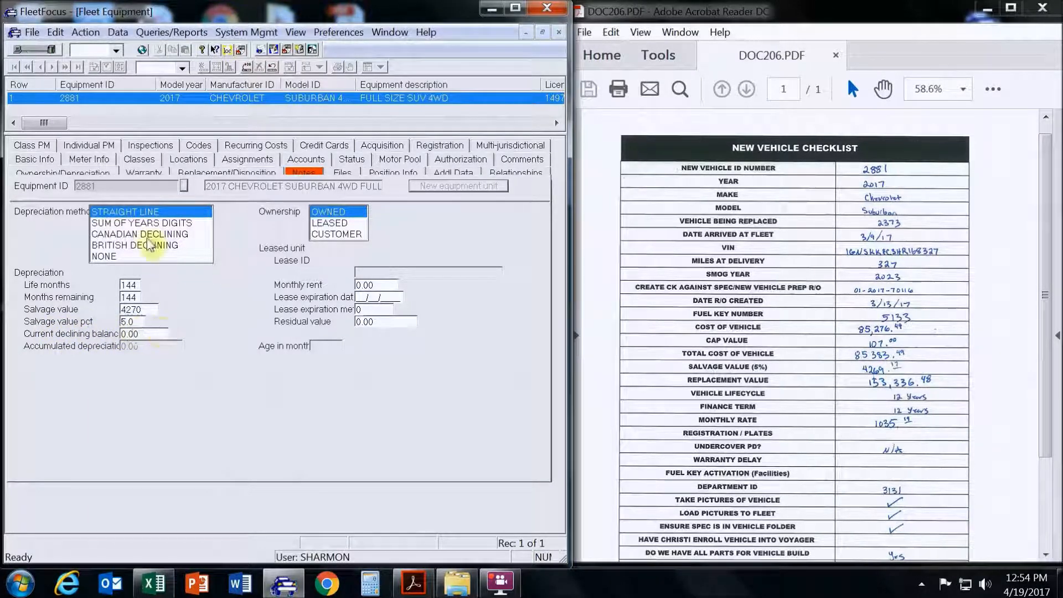
{"action": "left_click", "coordinate": [84, 168]}
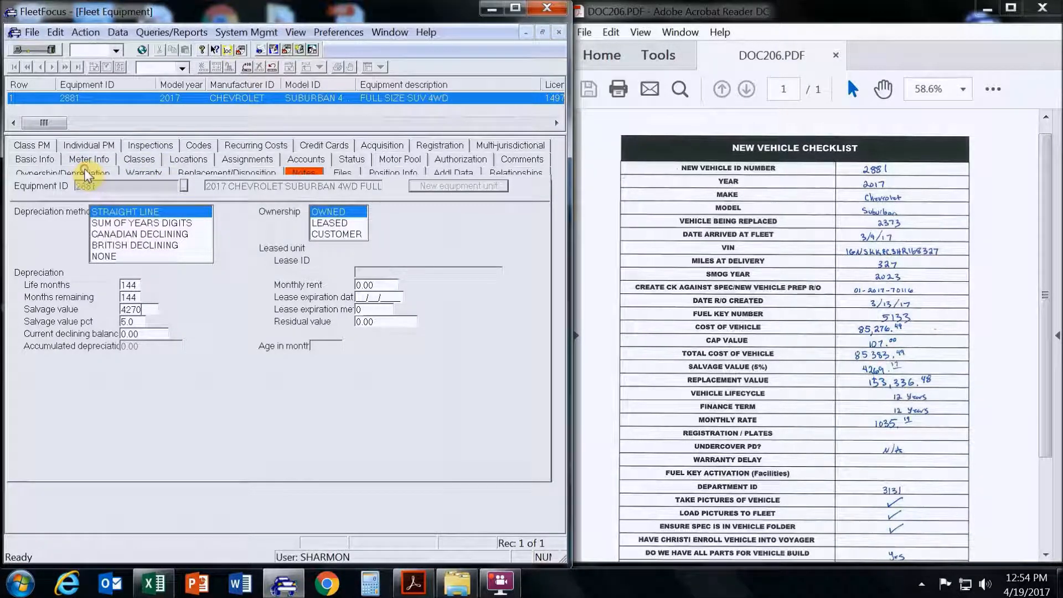
Start a warranty entry for the Suburban with the Chevrolet dealer BUN as vendor
{"action": "left_click", "coordinate": [153, 169]}
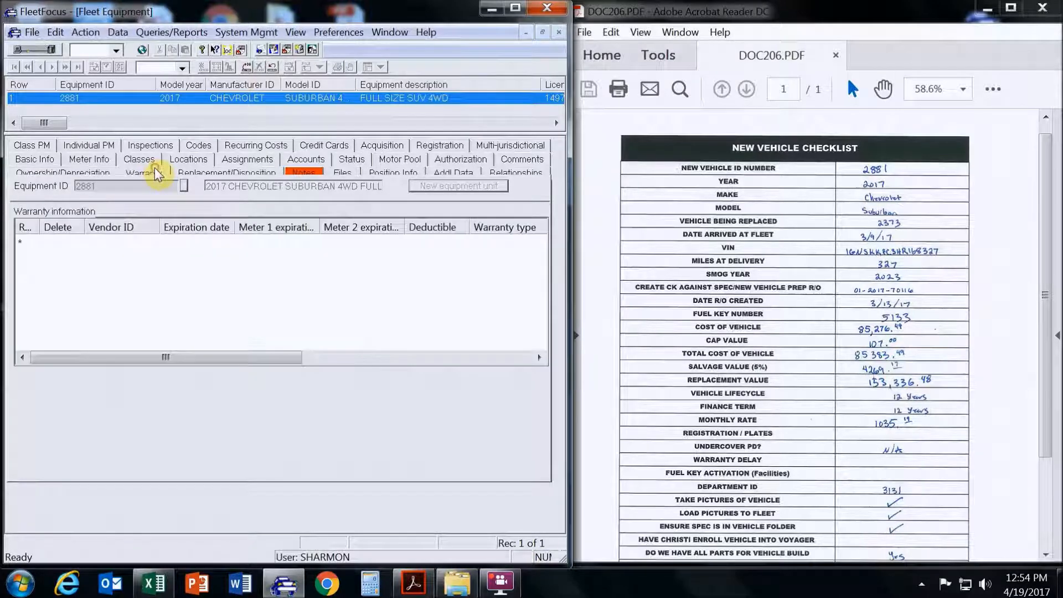
{"action": "left_click", "coordinate": [128, 241]}
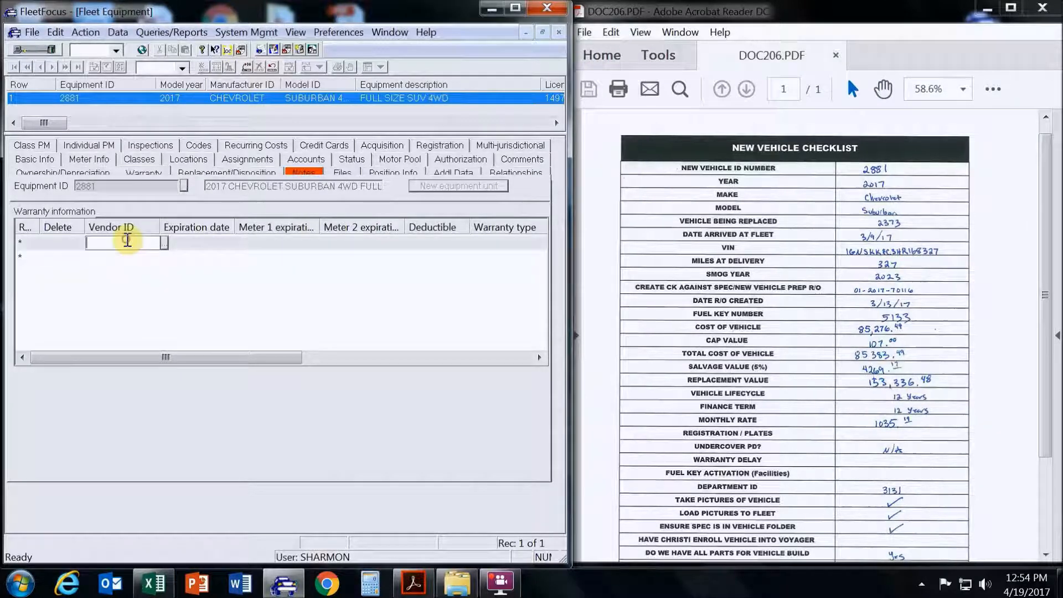
{"action": "type", "text": "BU"}
{"action": "left_click", "coordinate": [166, 242]}
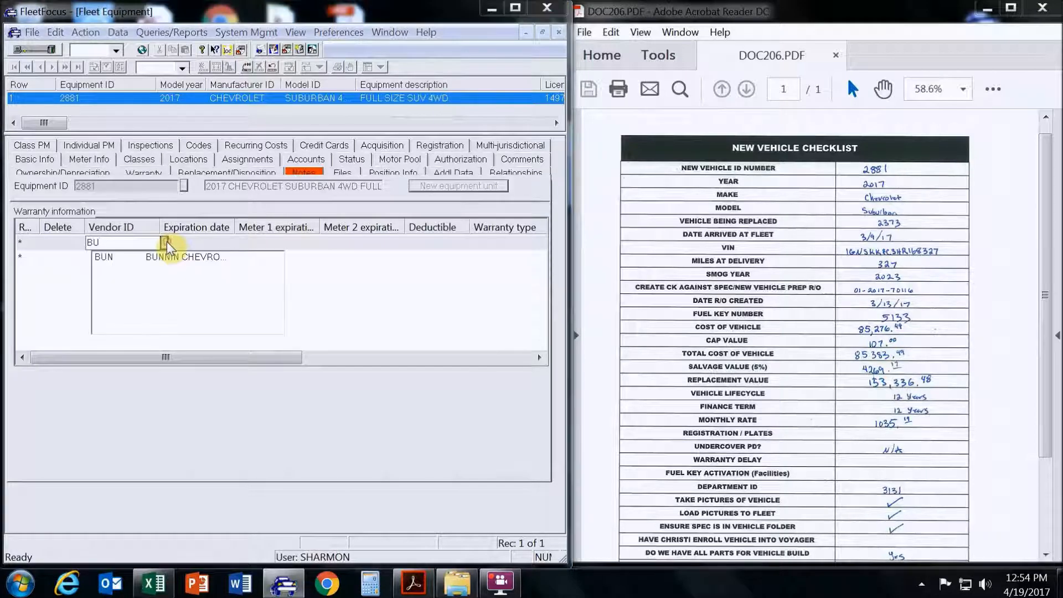
{"action": "left_click", "coordinate": [170, 255]}
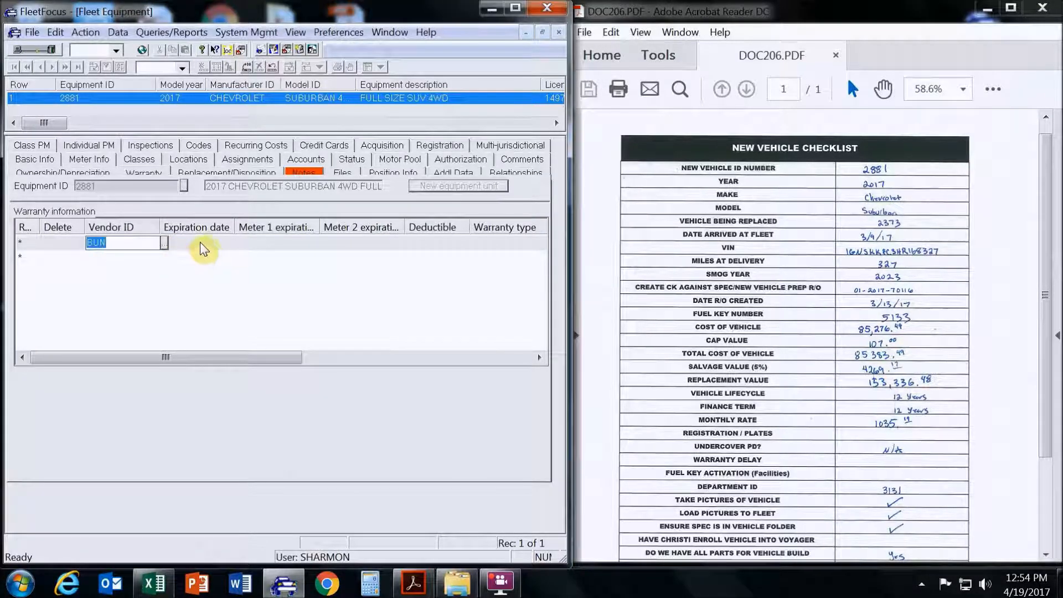
Set the BUN warranty's expiration date to 04/19/2020
{"action": "left_click", "coordinate": [191, 245]}
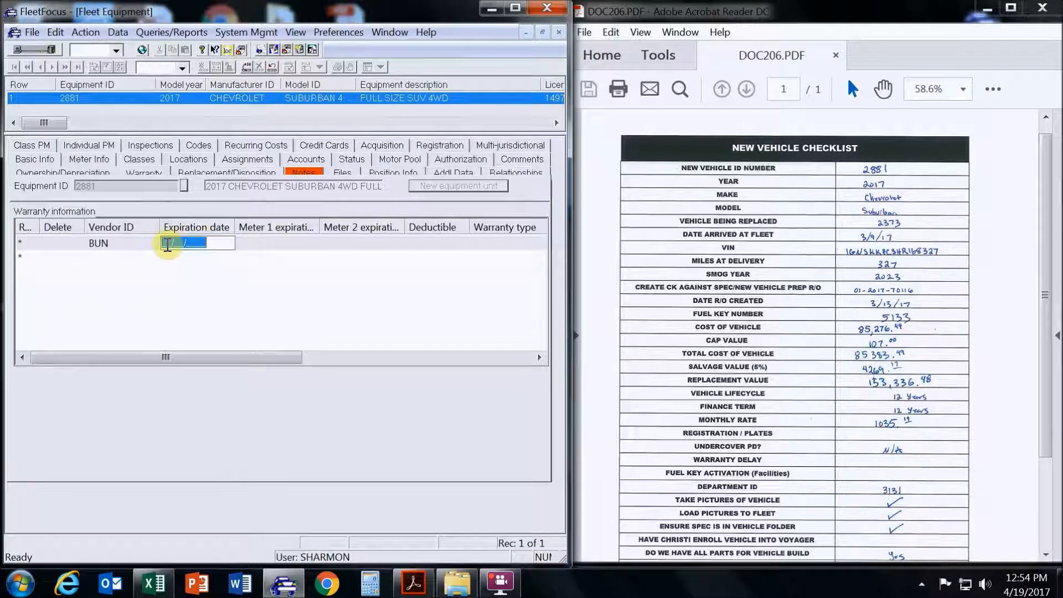
{"action": "left_click", "coordinate": [162, 243]}
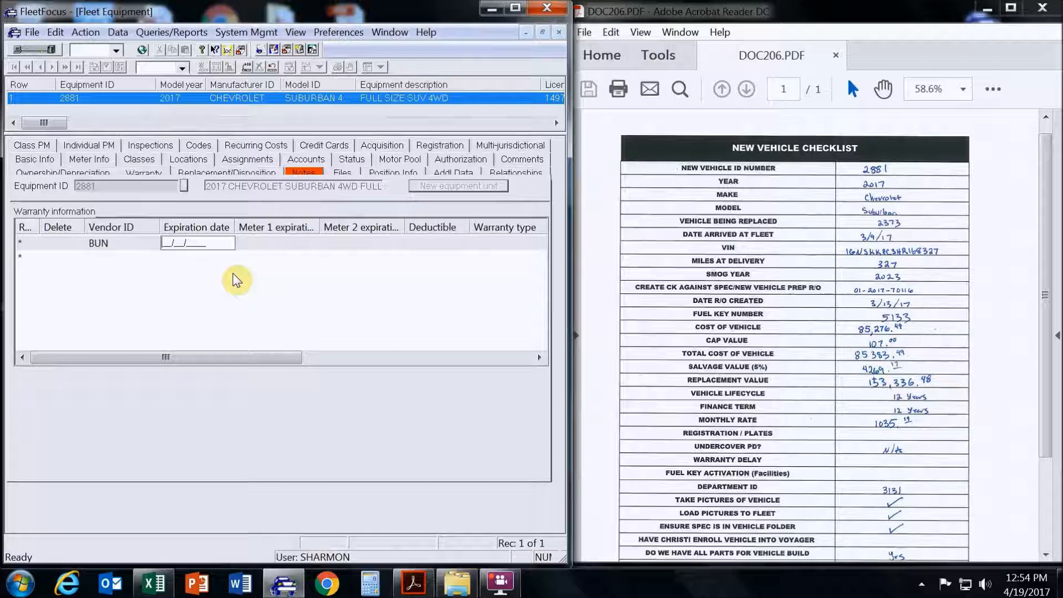
{"action": "type", "text": "04/19/2017"}
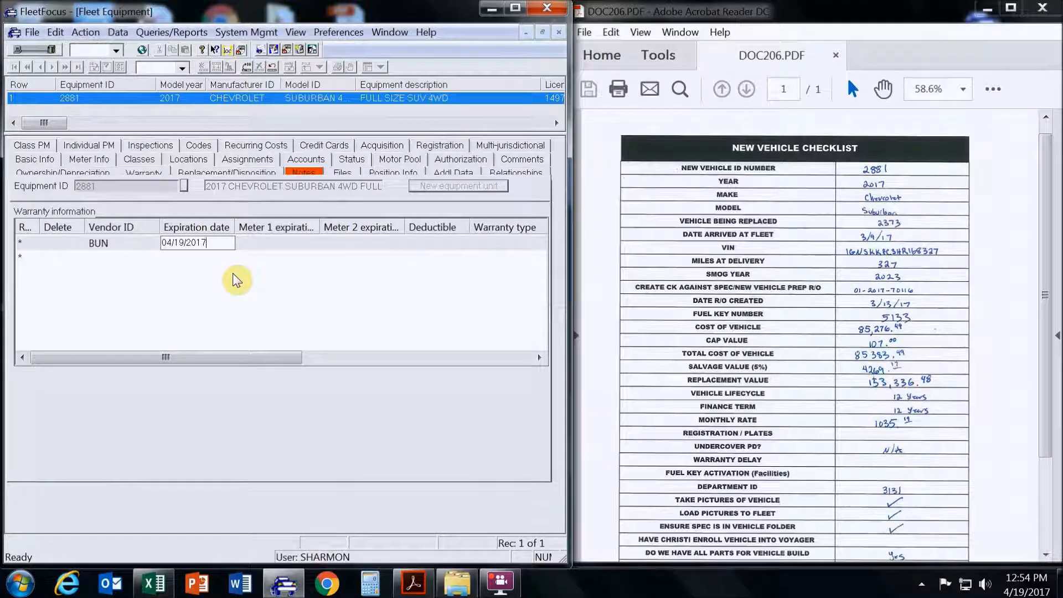
{"action": "key", "text": "BackSpace"}
{"action": "key", "text": "BackSpace"}
{"action": "type", "text": "20"}
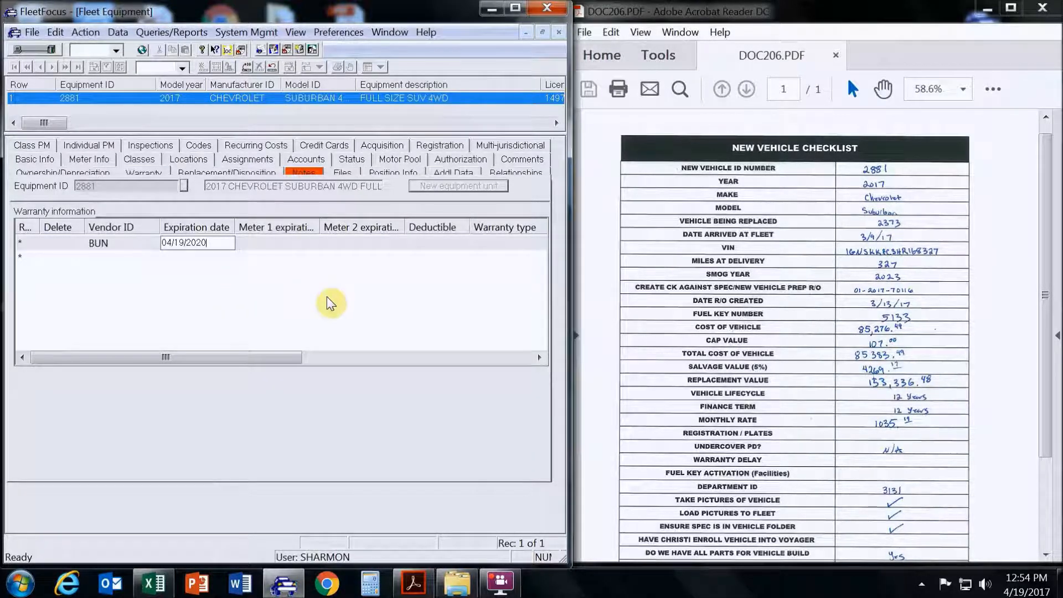
{"action": "key", "text": "Tab"}
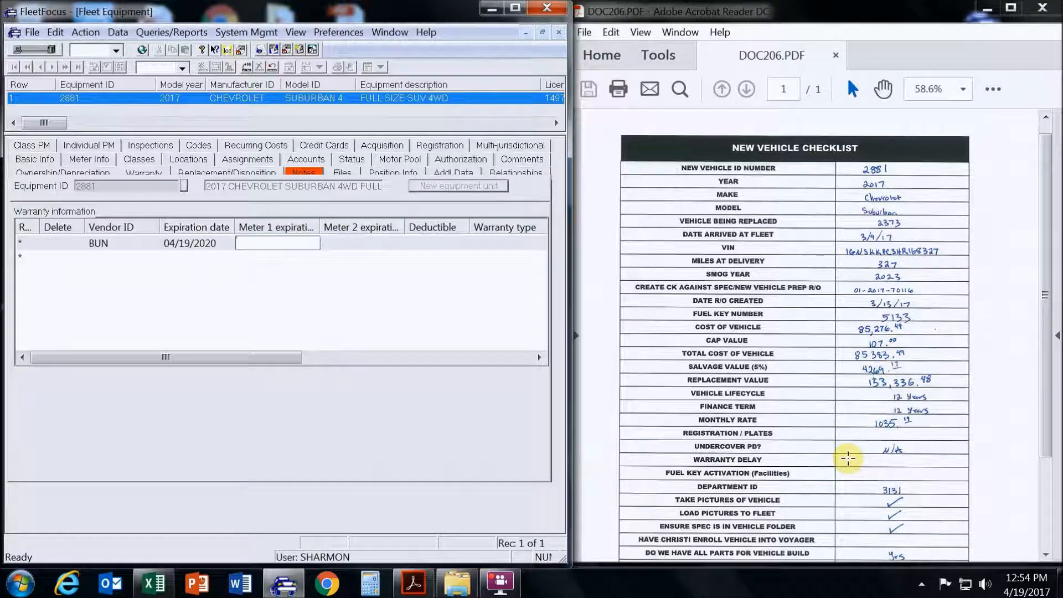
Set the BUN warranty's meter 1 expiration to 36000 and its warranty type to BUMPER TO BUMPER
{"action": "type", "text": "36000"}
{"action": "key", "text": "Tab"}
{"action": "key", "text": "Tab"}
{"action": "key", "text": "Tab"}
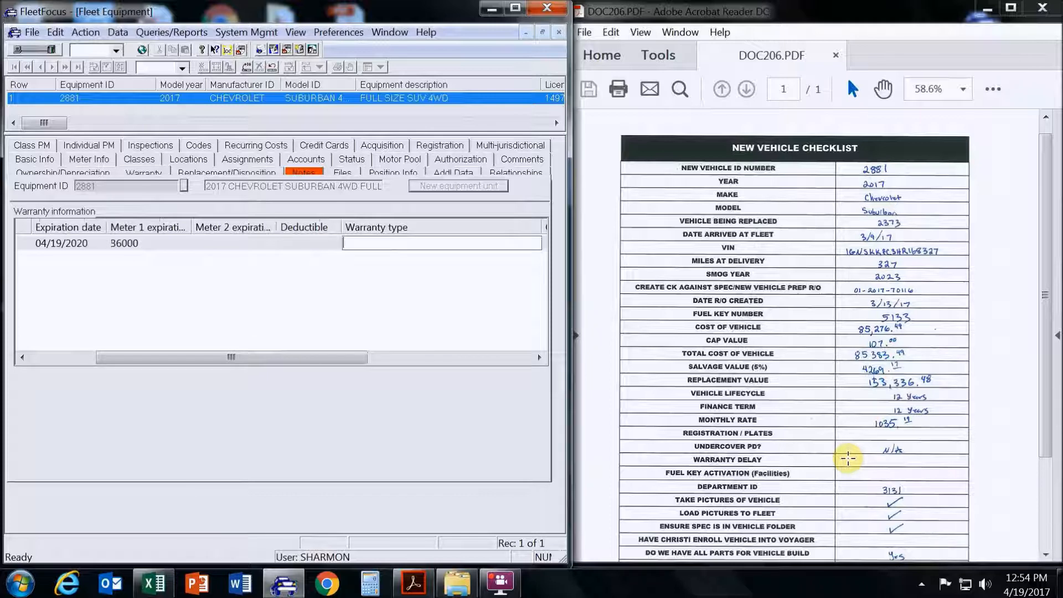
{"action": "type", "text": "BUMPER TO"}
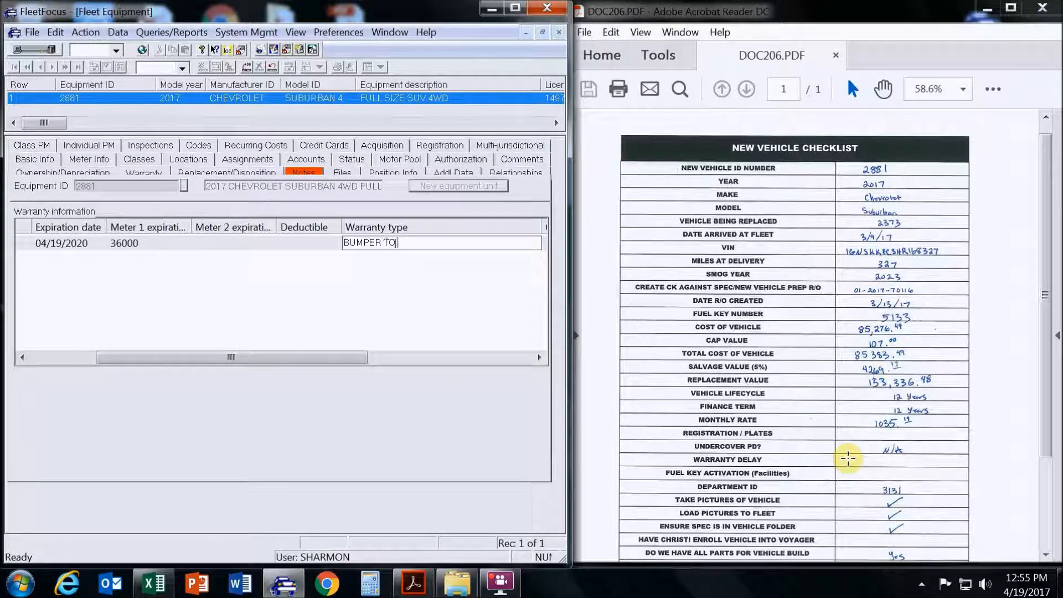
{"action": "type", "text": " BUMPETR"}
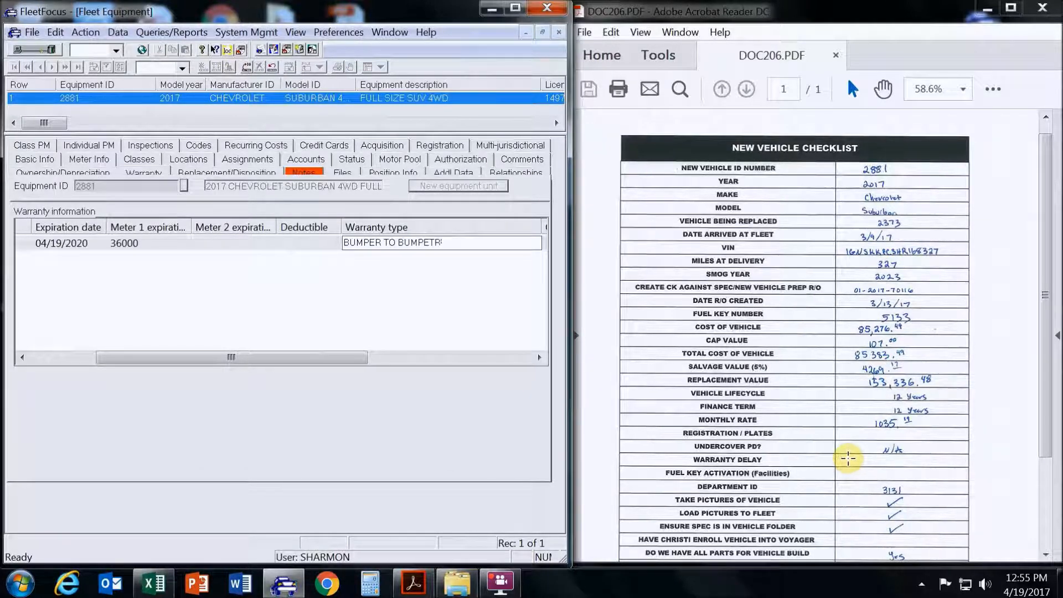
{"action": "key", "text": "BackSpace"}
{"action": "key", "text": "BackSpace"}
{"action": "type", "text": "R"}
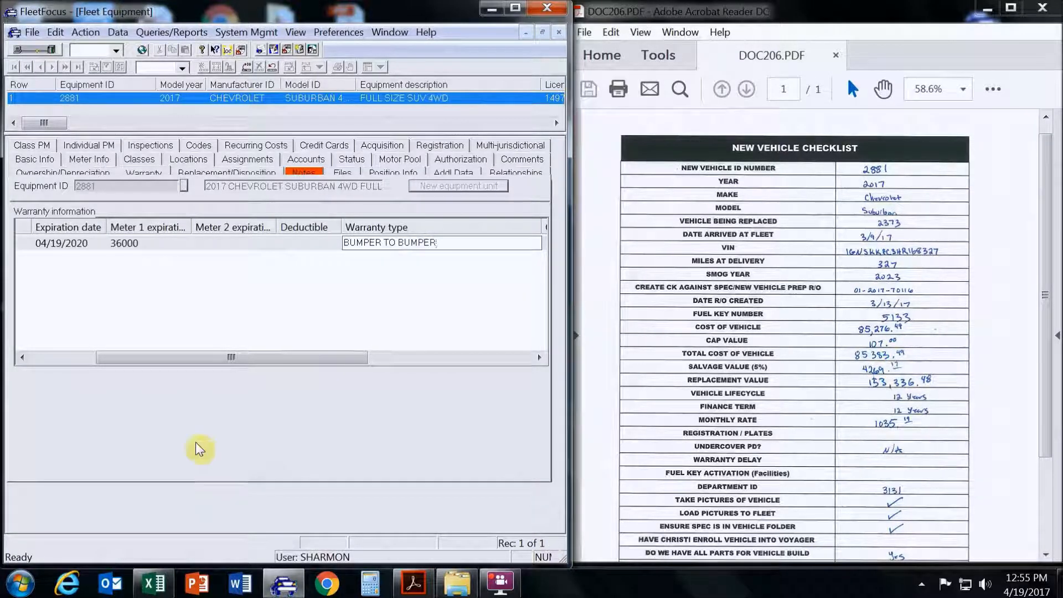
{"action": "left_click_drag", "start_coordinate": [197, 364], "coordinate": [110, 373]}
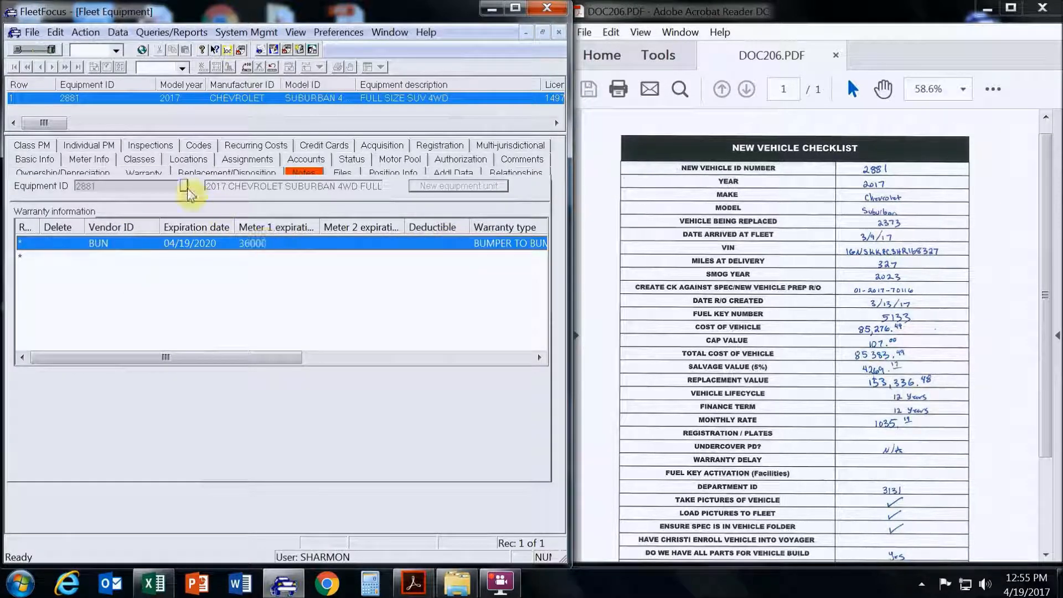
Set the Suburban's estimated replacement cost to 153336.48
{"action": "left_click", "coordinate": [217, 172]}
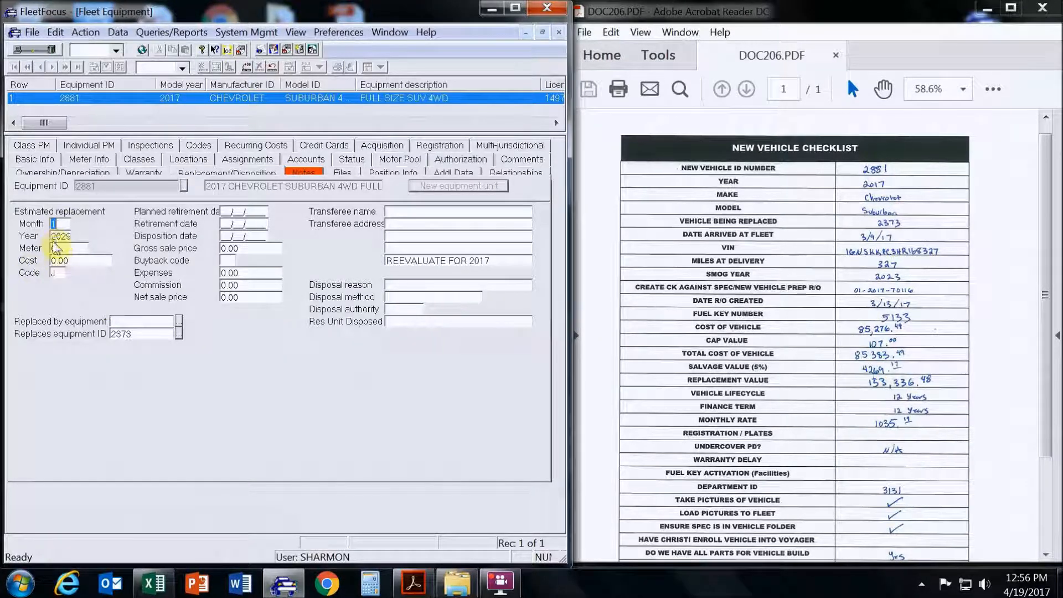
{"action": "left_click", "coordinate": [78, 264]}
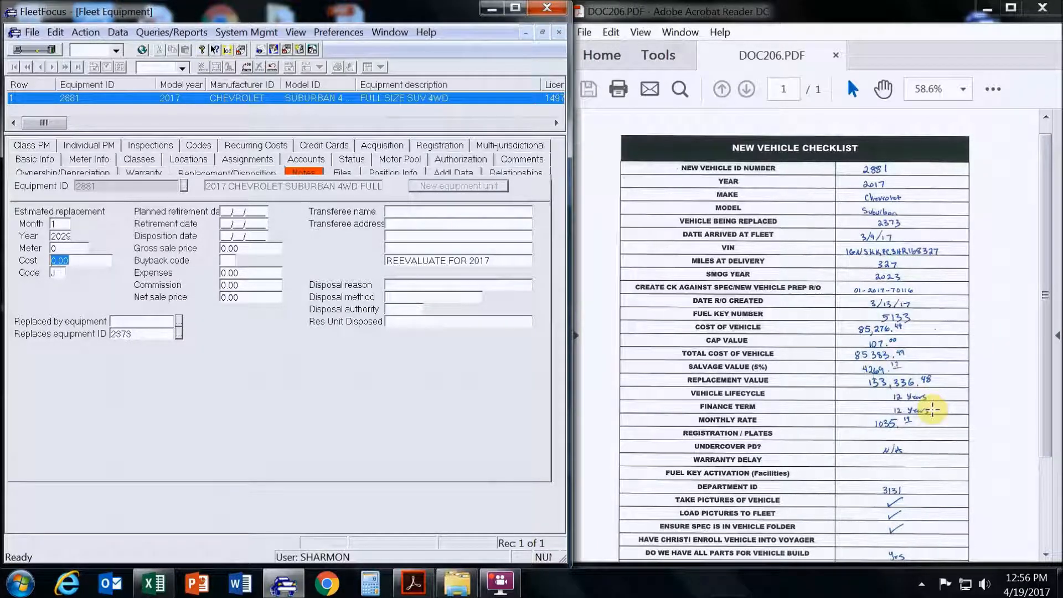
{"action": "type", "text": "3"}
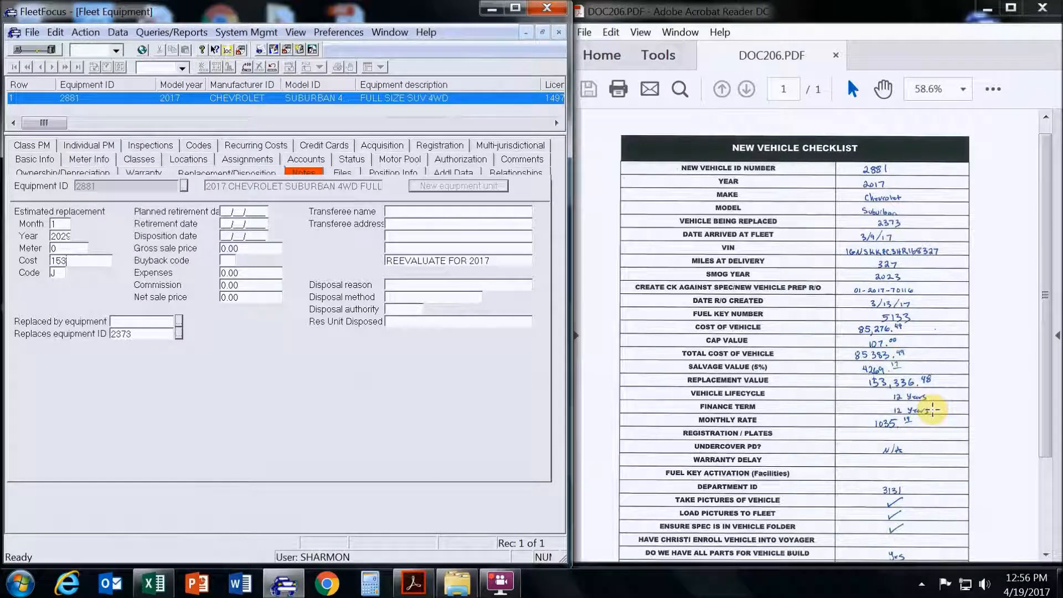
{"action": "type", "text": "336"}
{"action": "type", "text": ".48"}
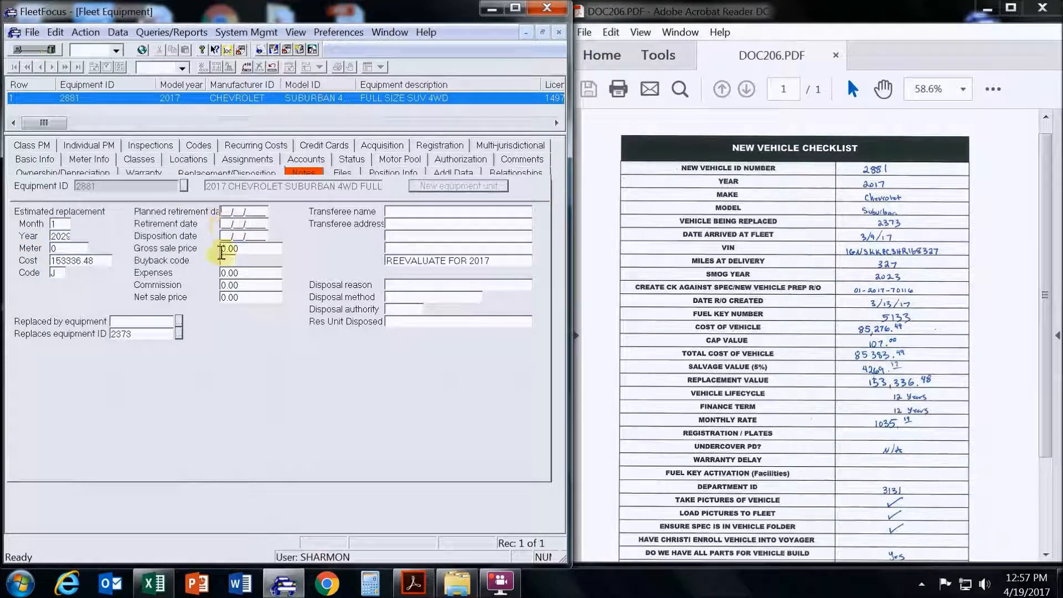
Set the Suburban's planned retirement date to 04/11/2029
{"action": "type", "text": "041"}
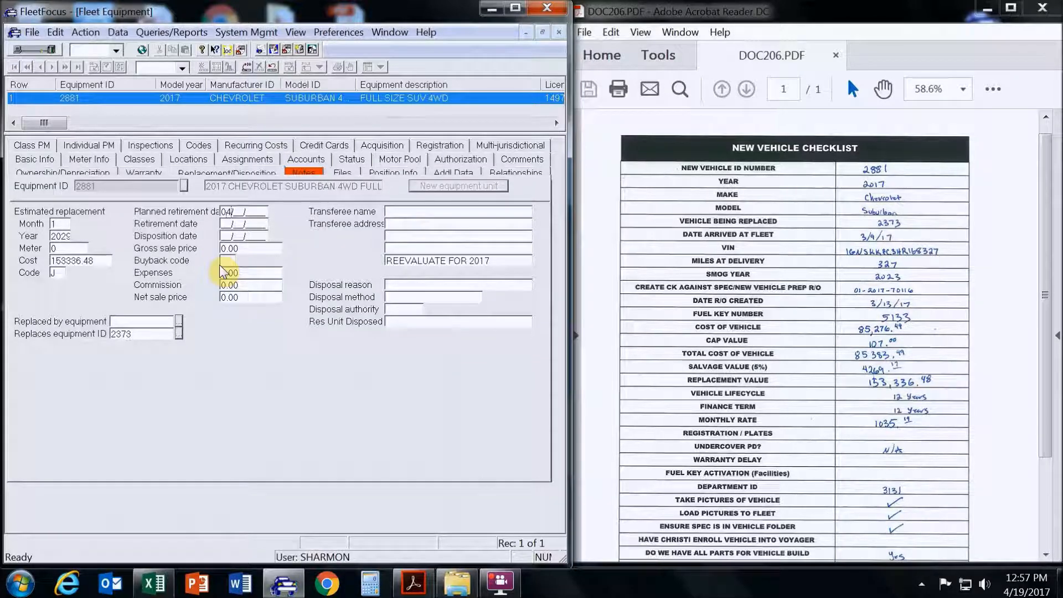
{"action": "type", "text": "120"}
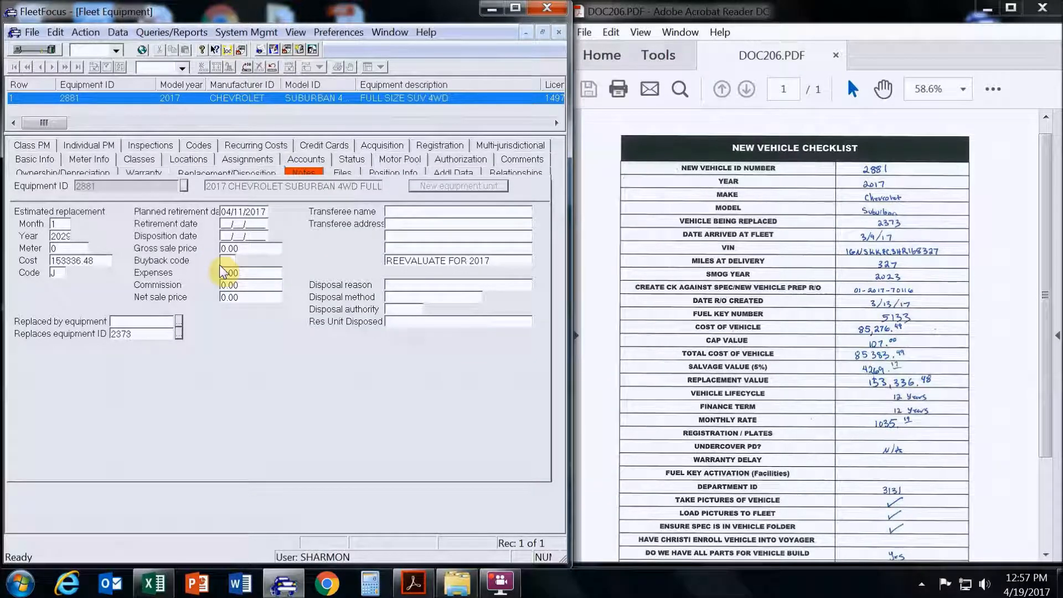
{"action": "type", "text": "23"}
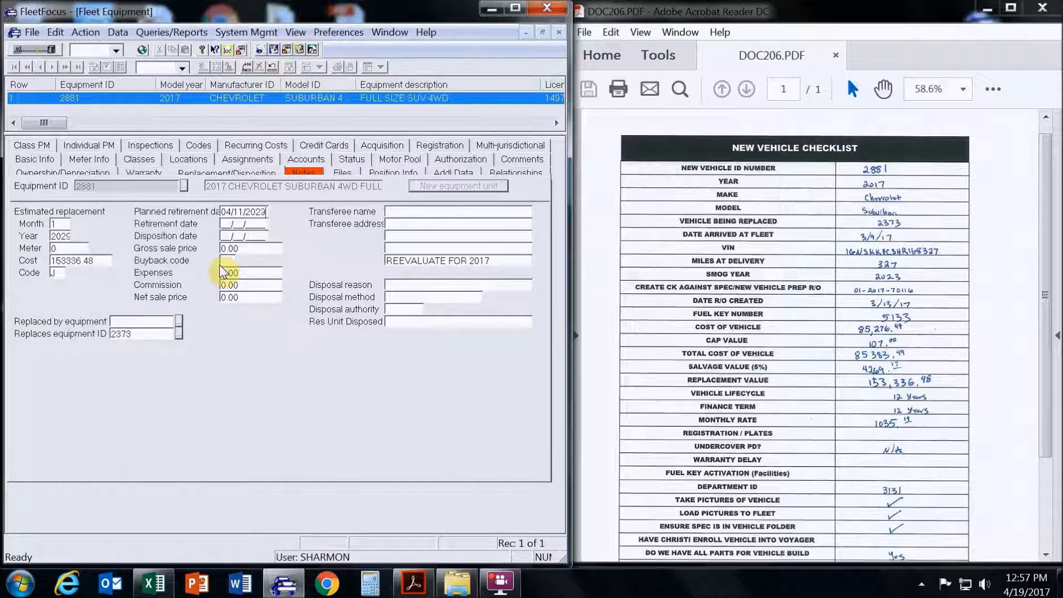
{"action": "key", "text": "BackSpace"}
{"action": "type", "text": "9"}
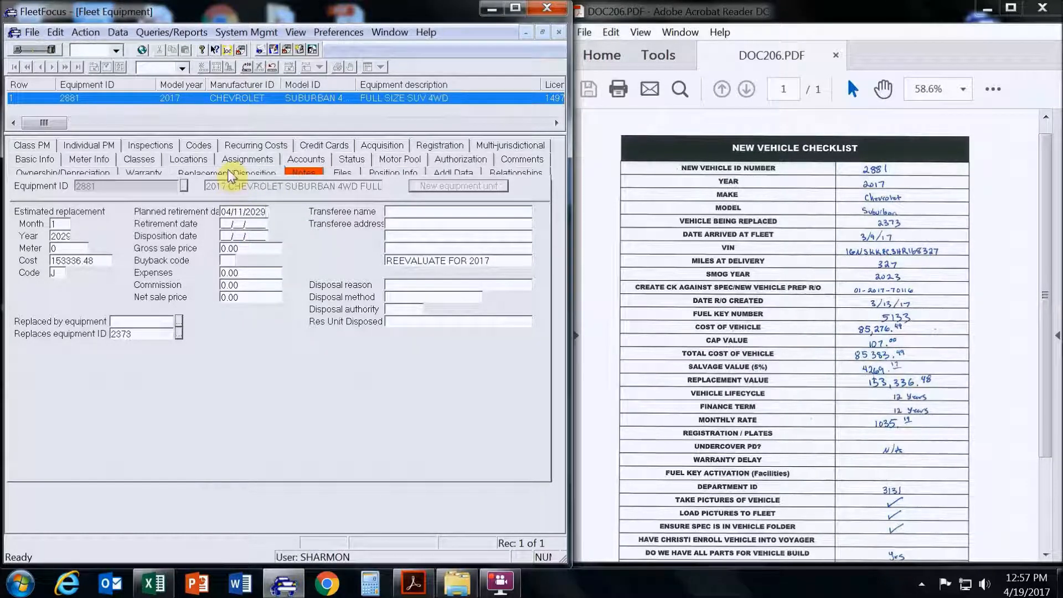
Review the Suburban's notes, attached files, position information, additional data and component relationships
{"action": "left_click", "coordinate": [303, 172]}
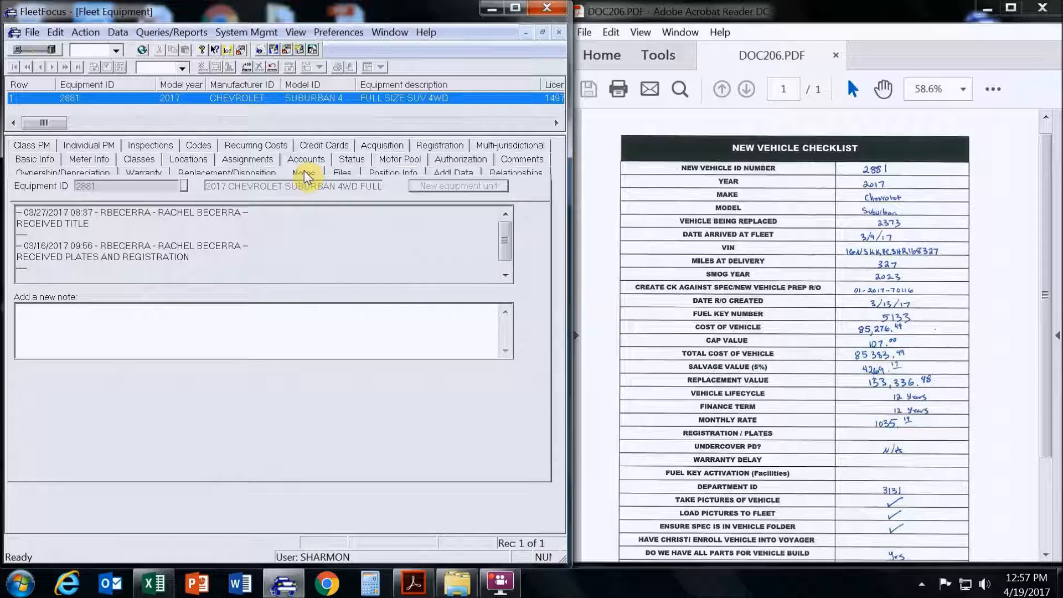
{"action": "left_click", "coordinate": [342, 173]}
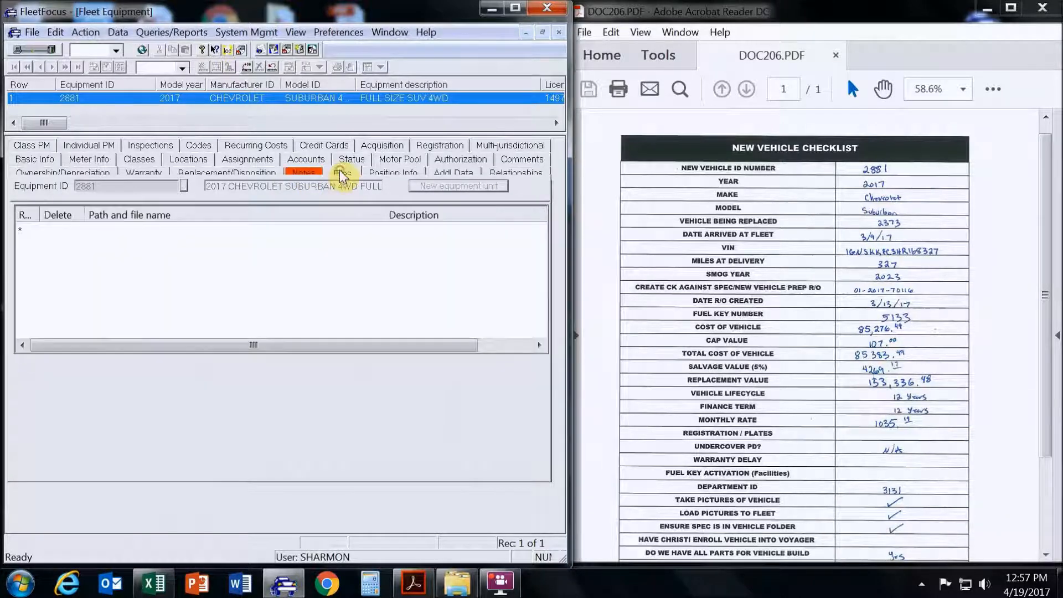
{"action": "left_click", "coordinate": [377, 172]}
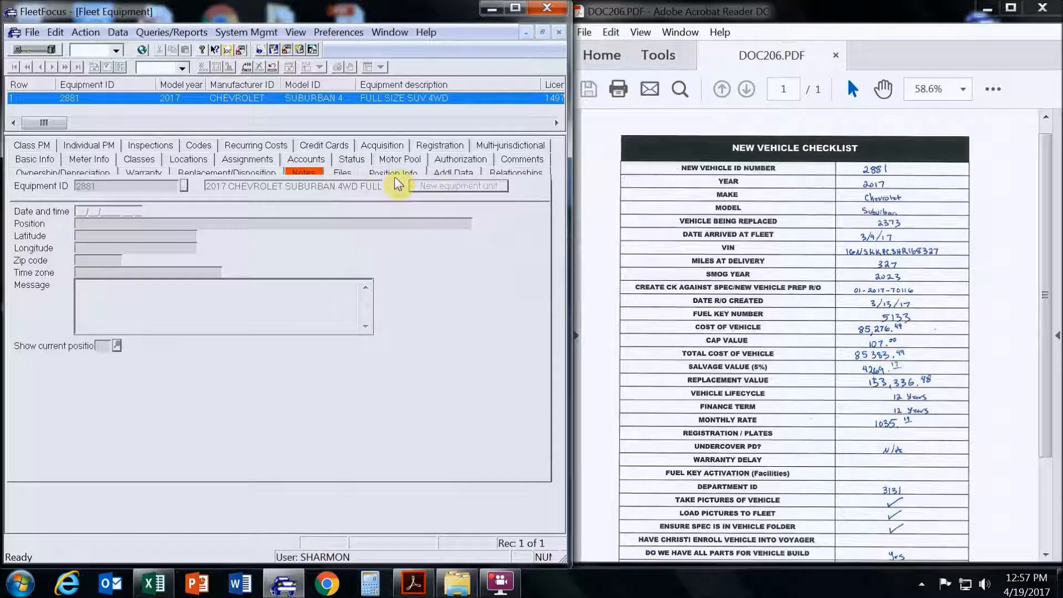
{"action": "left_click", "coordinate": [453, 172]}
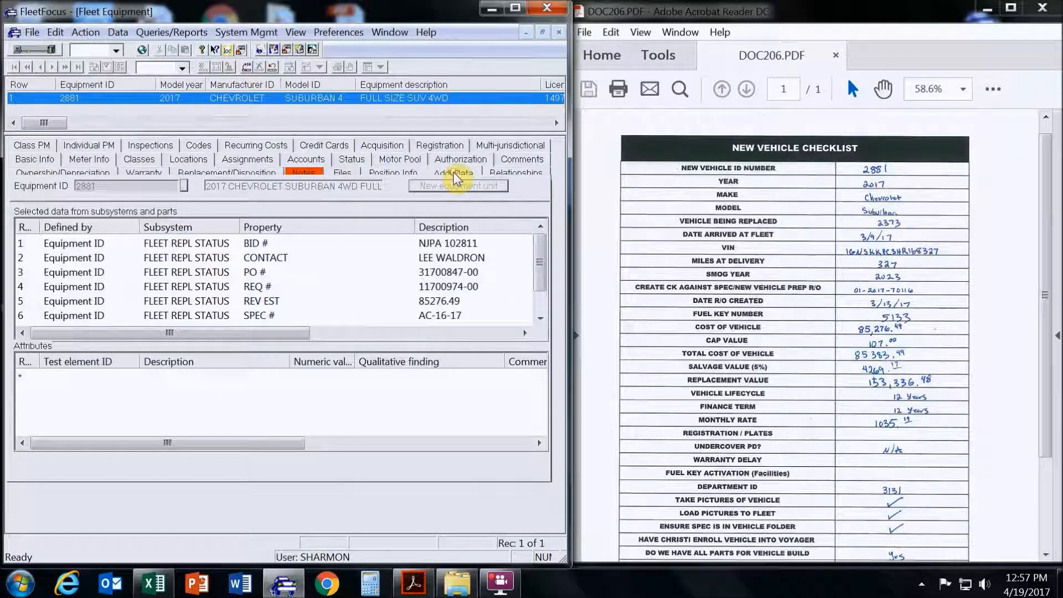
{"action": "left_click", "coordinate": [505, 173]}
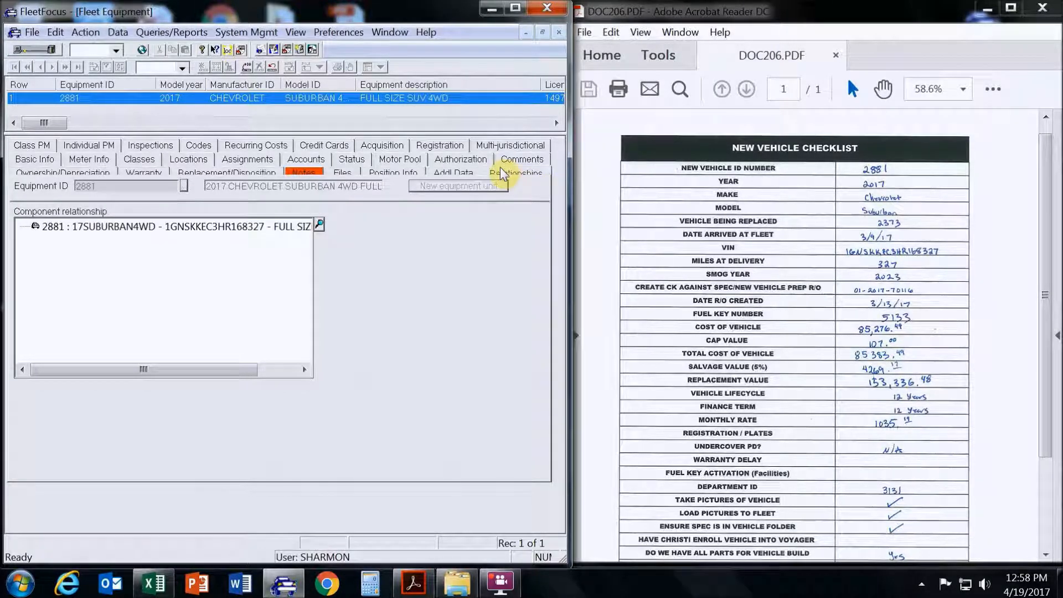
Set the next PM service number to 1 in the Suburban's class PM data
{"action": "left_click", "coordinate": [29, 156]}
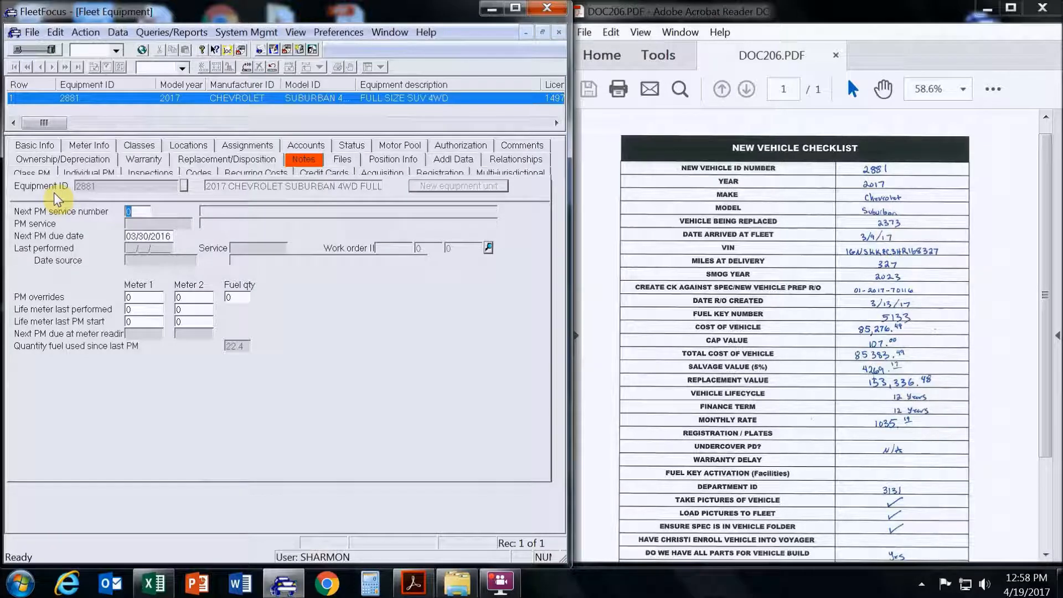
{"action": "type", "text": "1"}
{"action": "key", "text": "Return"}
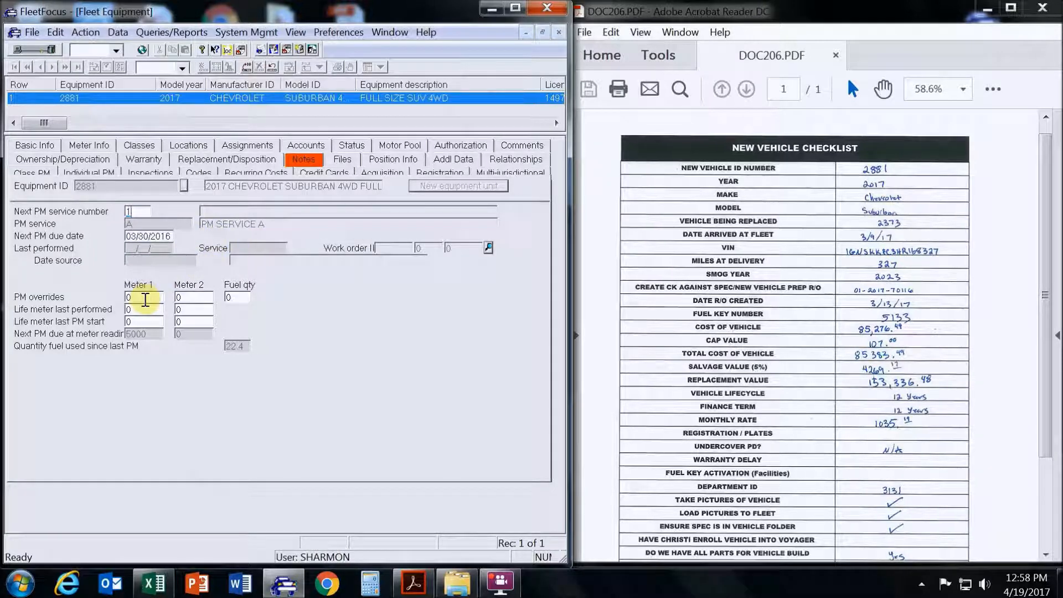
{"action": "left_click", "coordinate": [144, 299]}
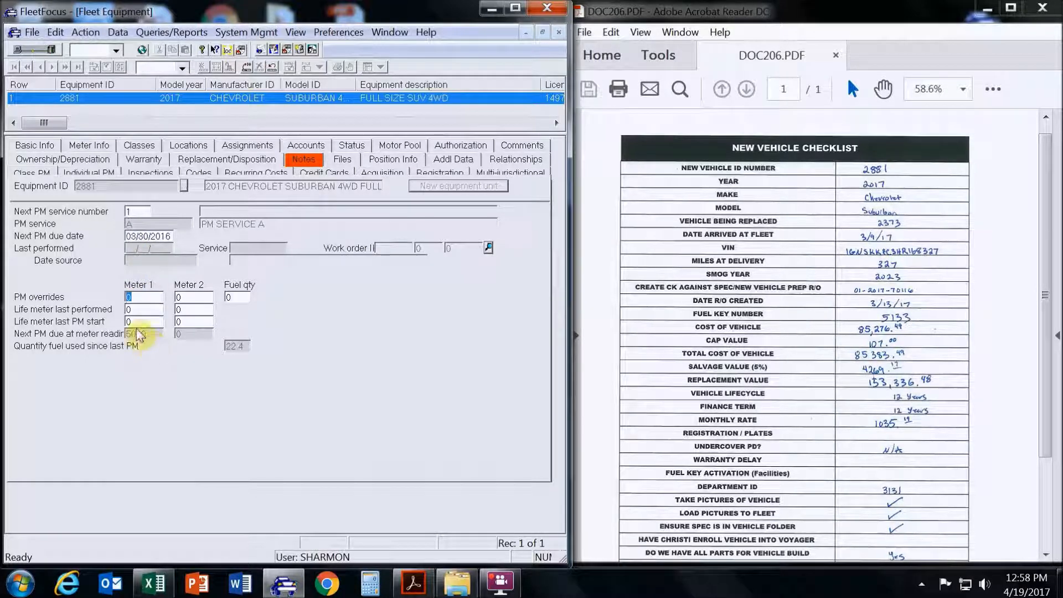
Set the Suburban's next PM due date to 10/19/2017
{"action": "left_click_drag", "start_coordinate": [127, 236], "coordinate": [194, 237]}
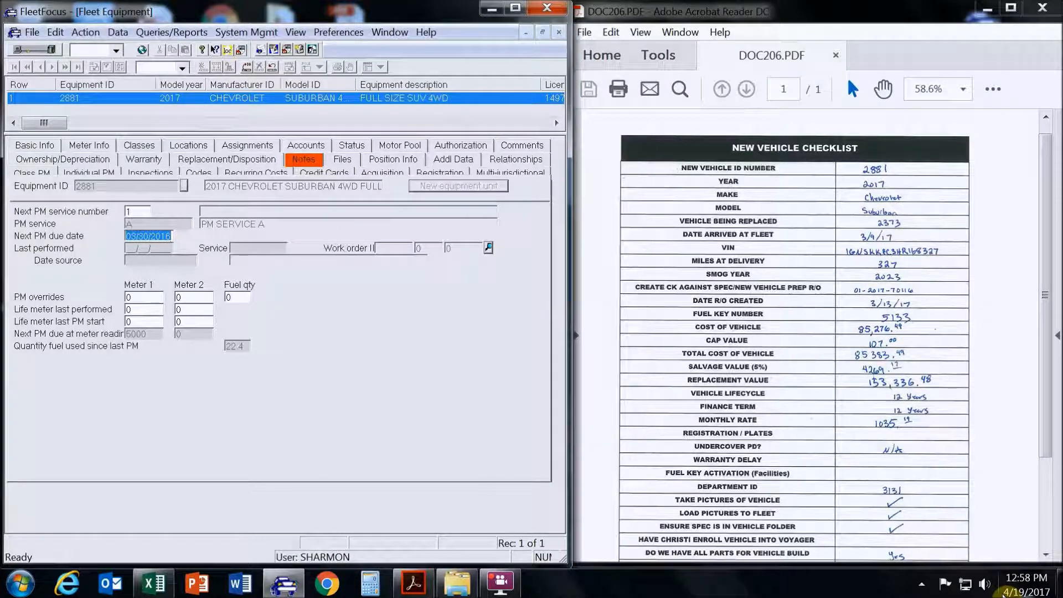
{"action": "type", "text": "10/"}
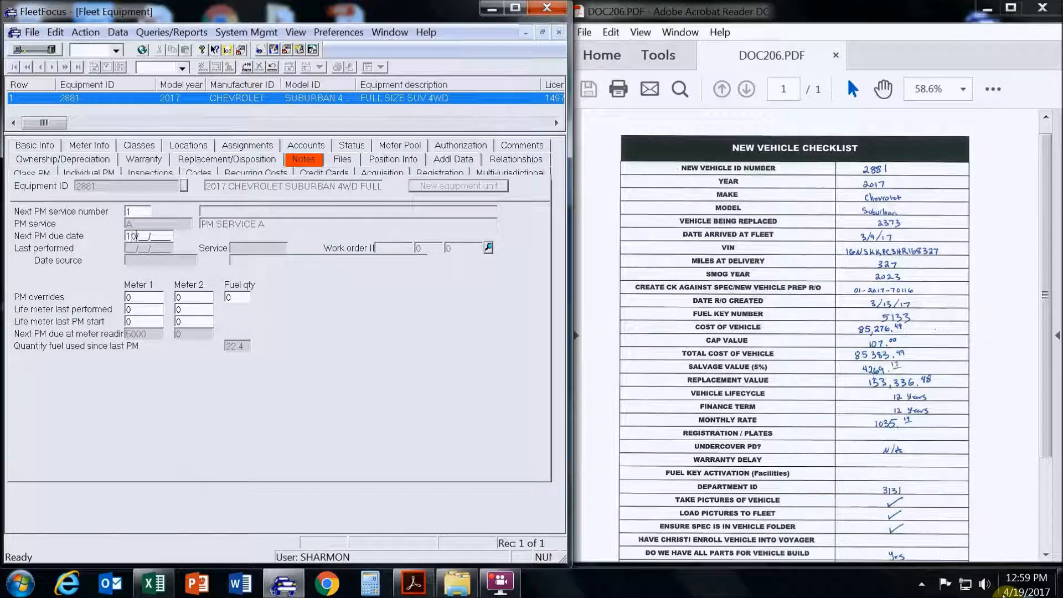
{"action": "type", "text": "19/2017"}
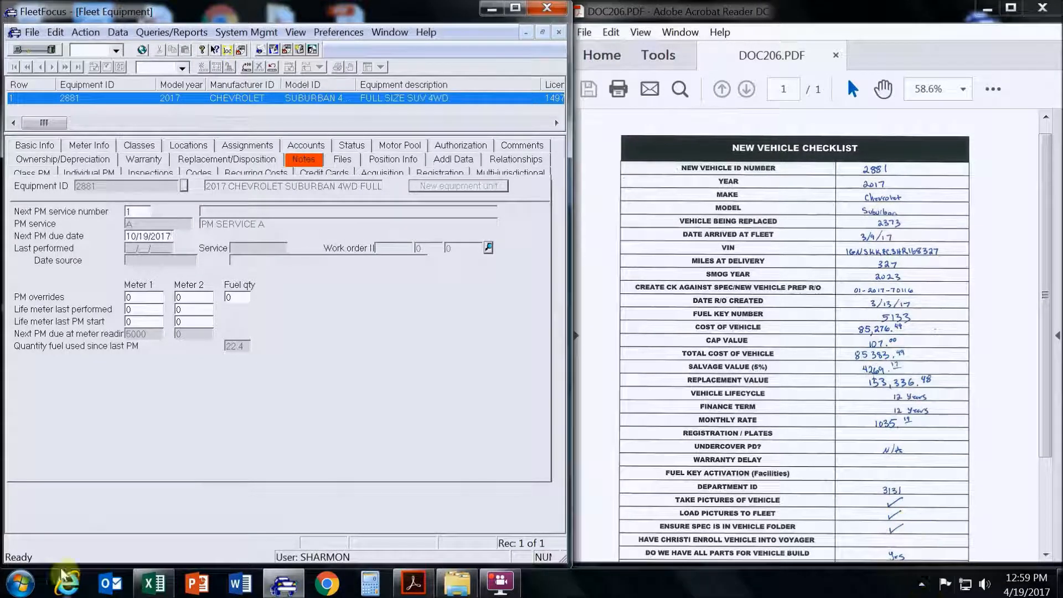
{"action": "left_click", "coordinate": [133, 211]}
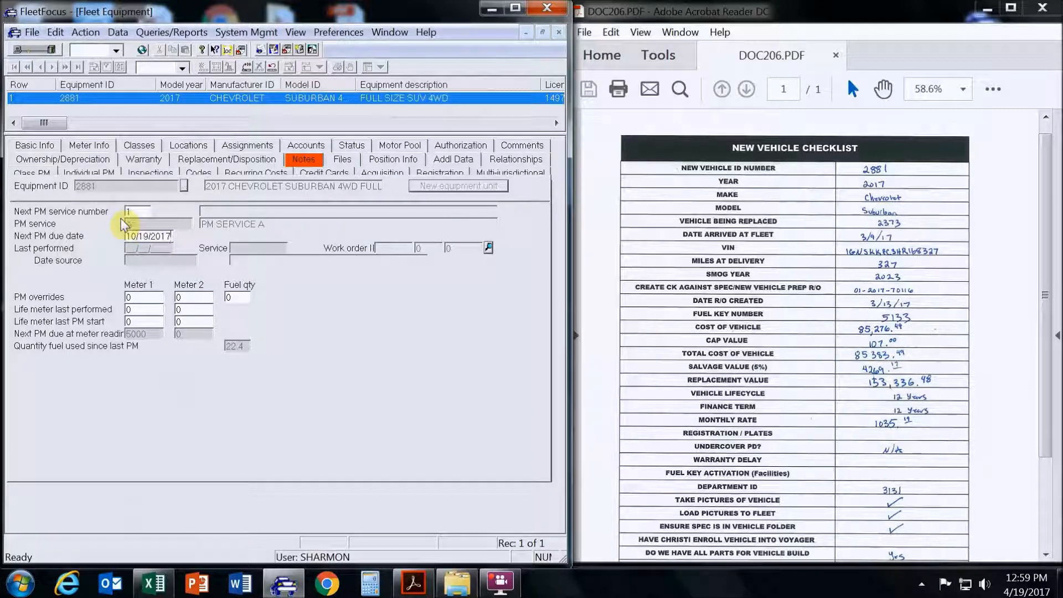
{"action": "left_click", "coordinate": [141, 212]}
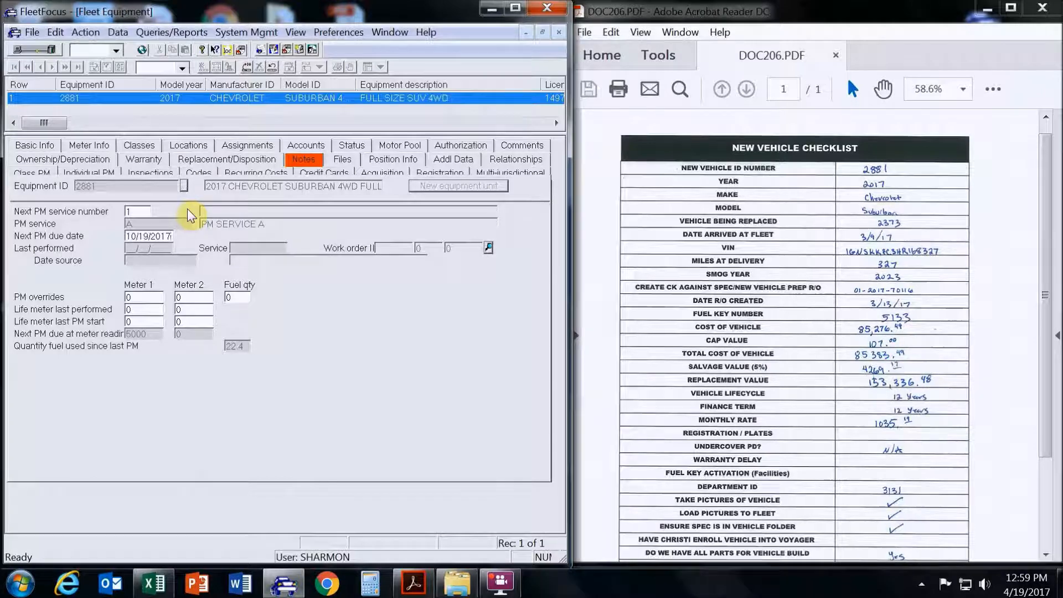
Add an additional inspection for the Suburban with inspection service S
{"action": "left_click", "coordinate": [98, 174]}
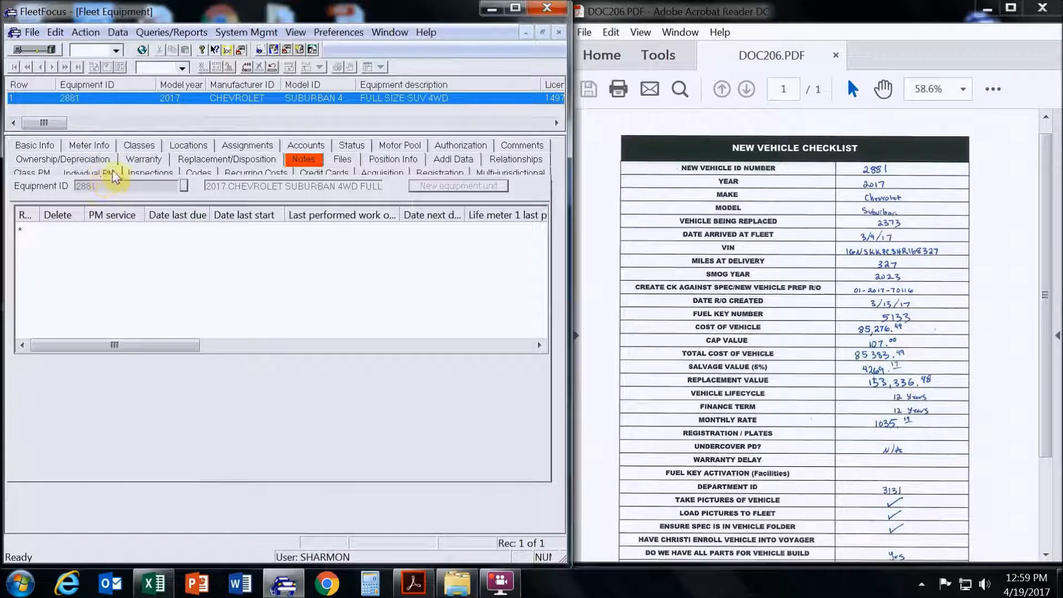
{"action": "left_click", "coordinate": [163, 170]}
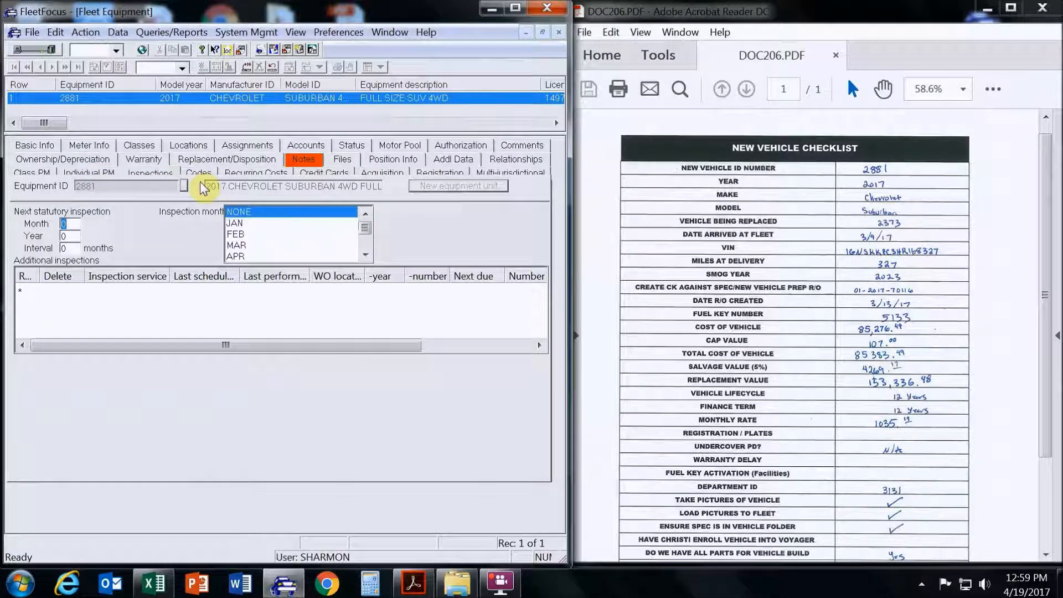
{"action": "left_click", "coordinate": [126, 293]}
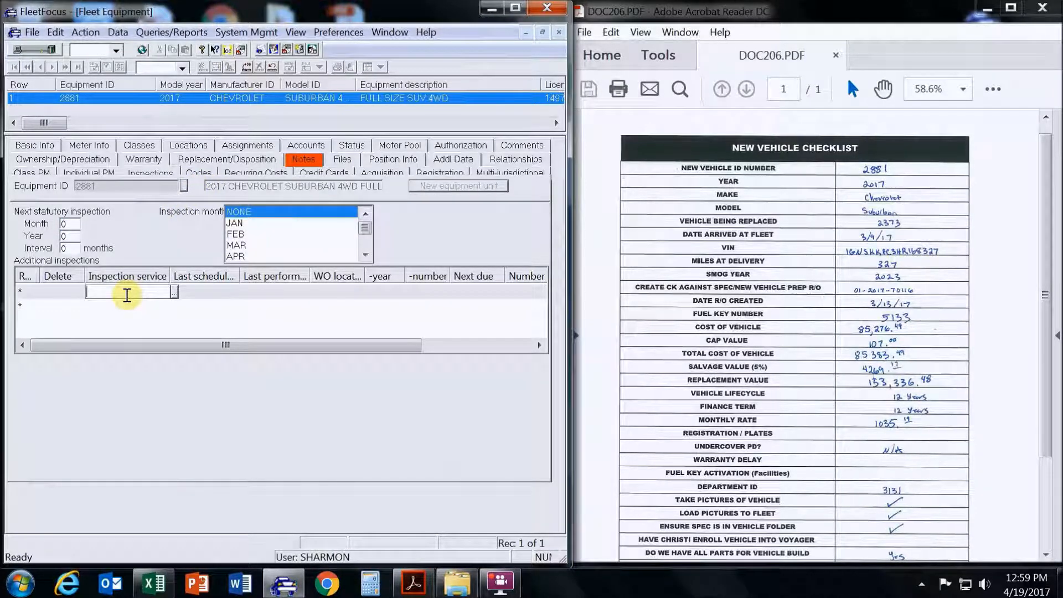
{"action": "type", "text": "S"}
{"action": "left_click", "coordinate": [175, 292]}
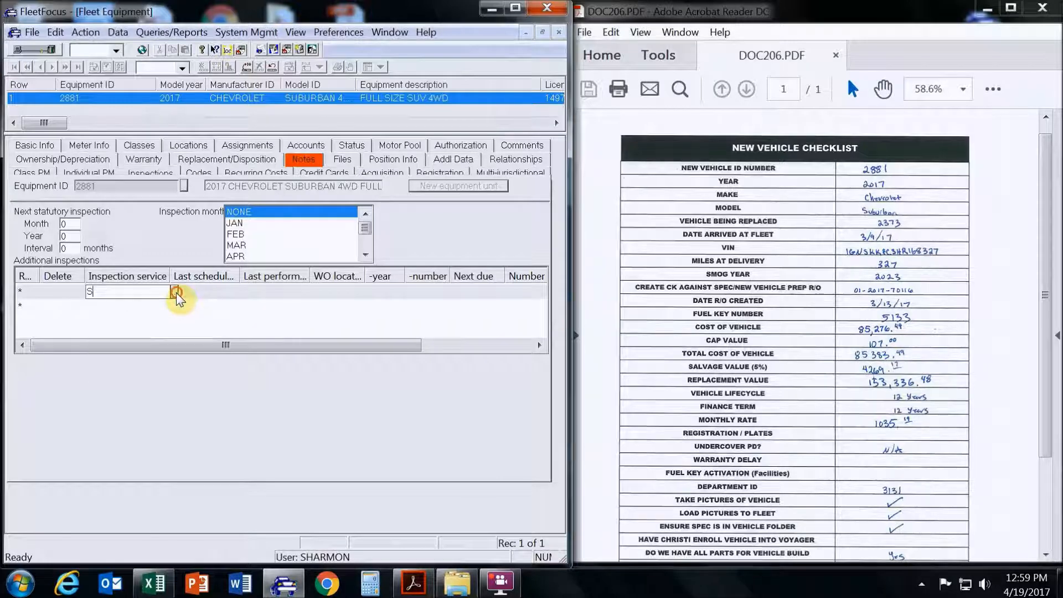
{"action": "left_click", "coordinate": [182, 310]}
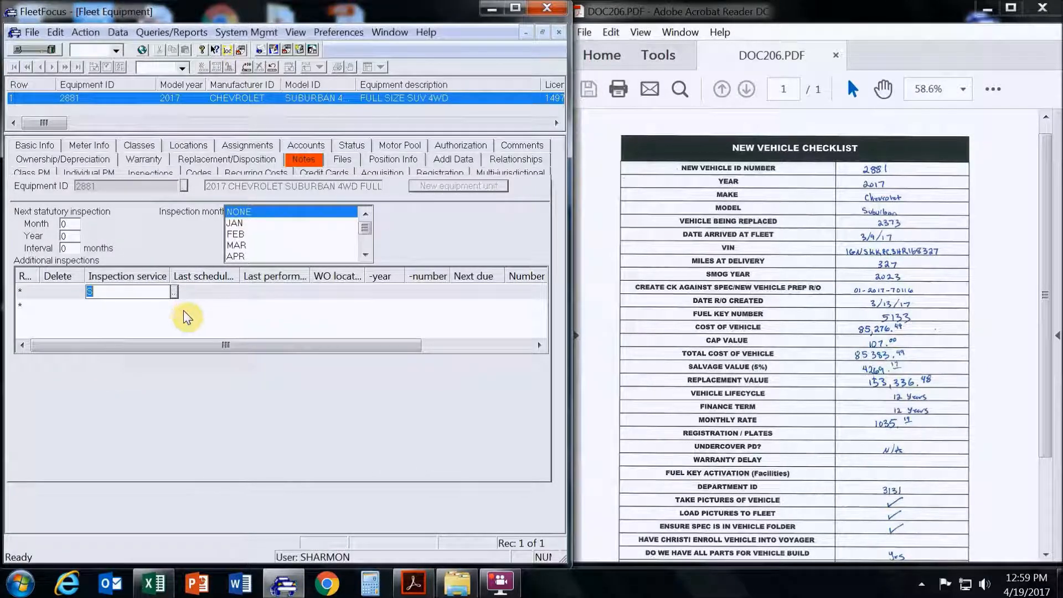
Set the next due date of inspection service S to 01/01/2023
{"action": "key", "text": "Tab"}
{"action": "key", "text": "Tab"}
{"action": "key", "text": "Tab"}
{"action": "key", "text": "Tab"}
{"action": "key", "text": "Tab"}
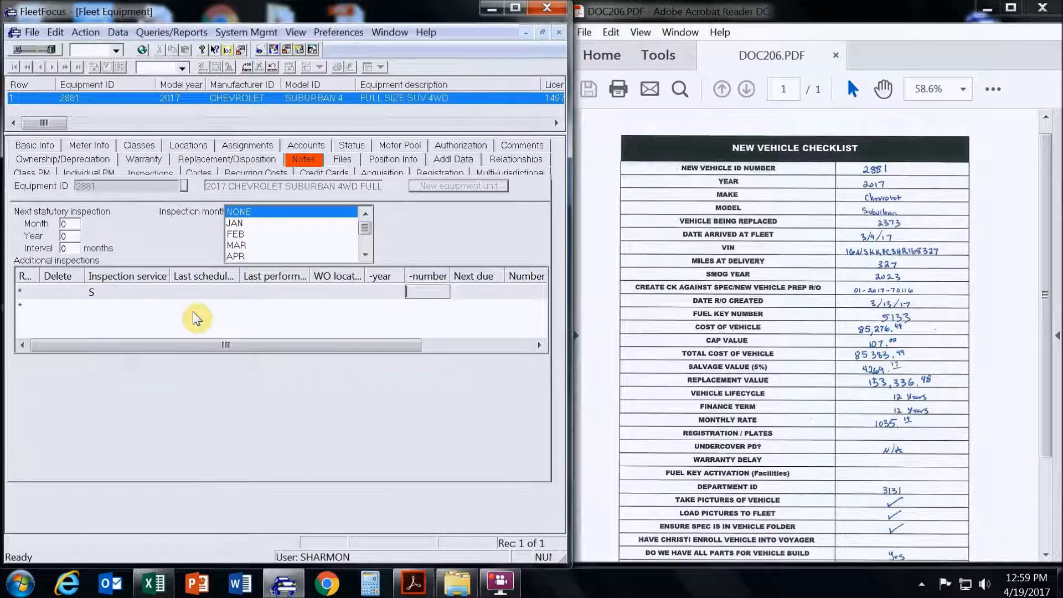
{"action": "key", "text": "Tab"}
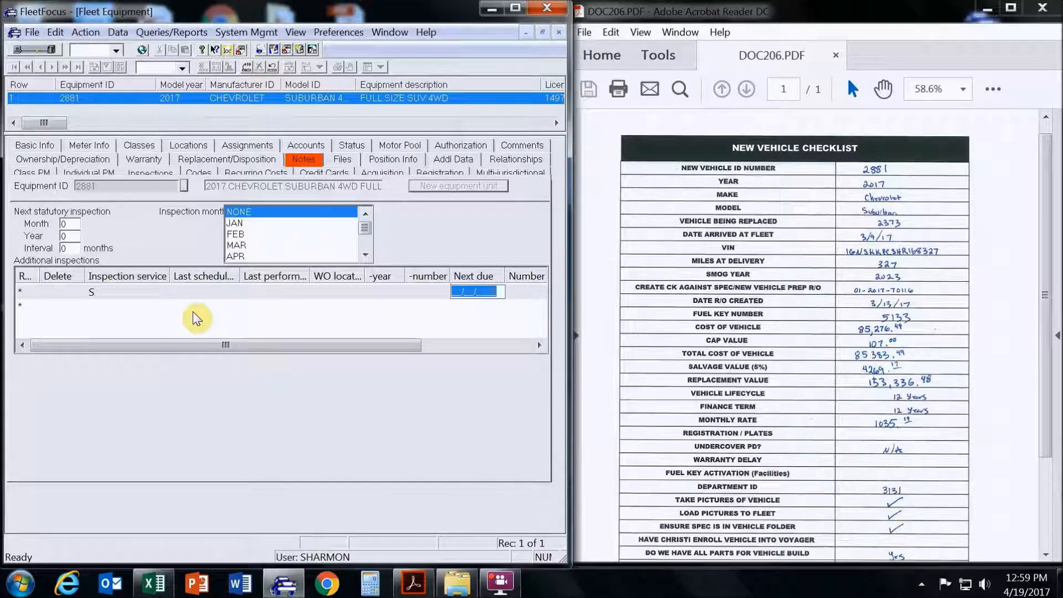
{"action": "type", "text": "01012017"}
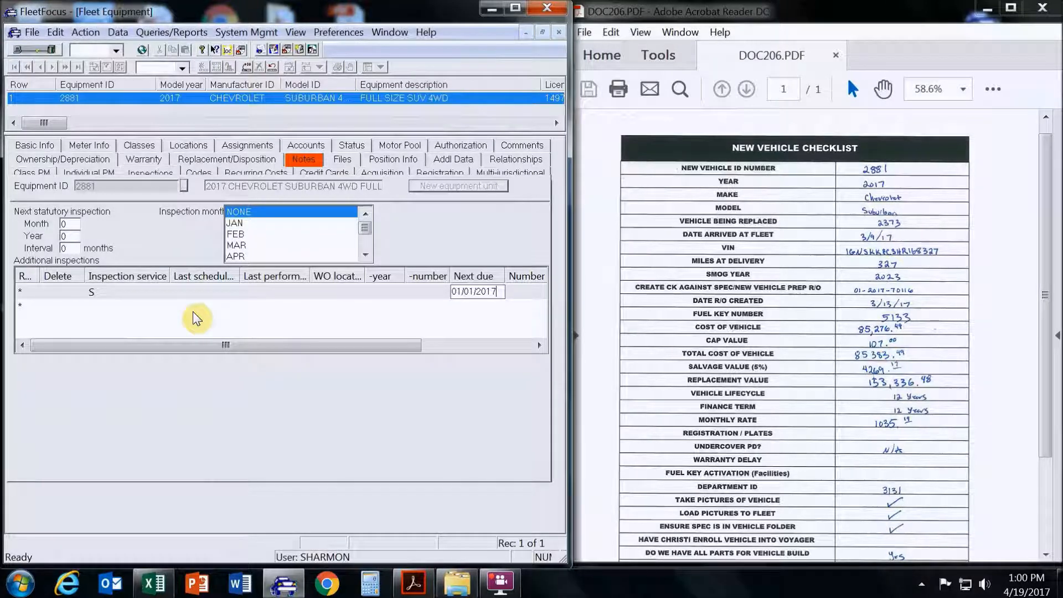
{"action": "key", "text": "BackSpace"}
{"action": "key", "text": "BackSpace"}
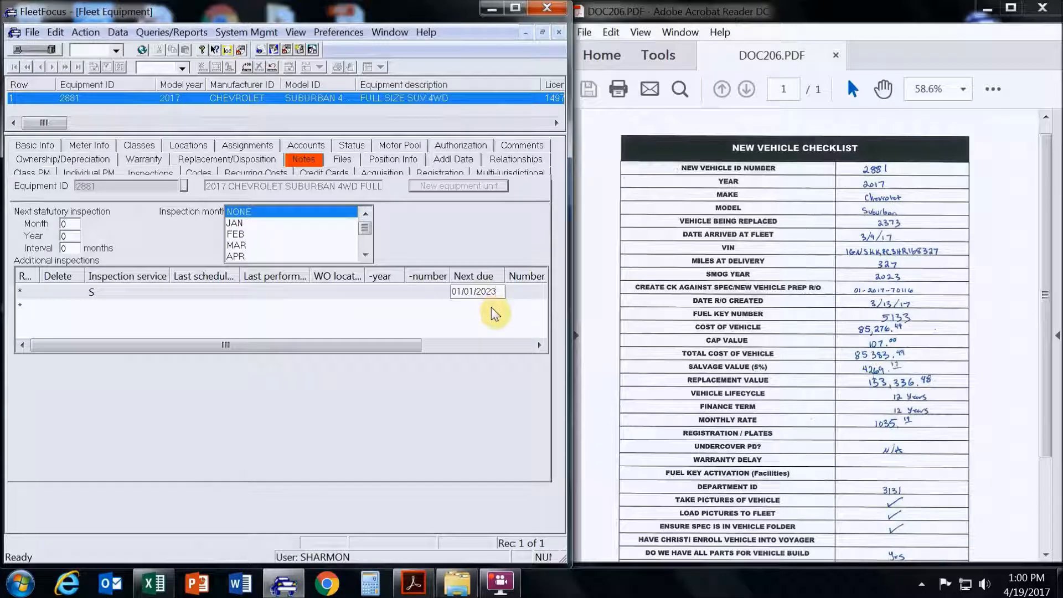
Set the interval of inspection service S to 731 with DAYS as the time unit
{"action": "key", "text": "Tab"}
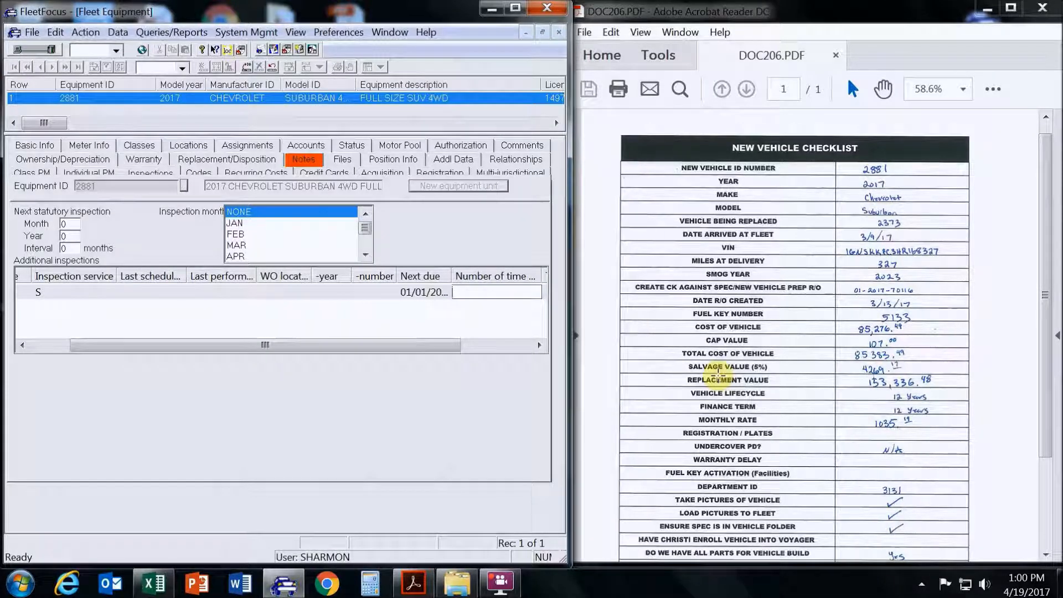
{"action": "type", "text": "731"}
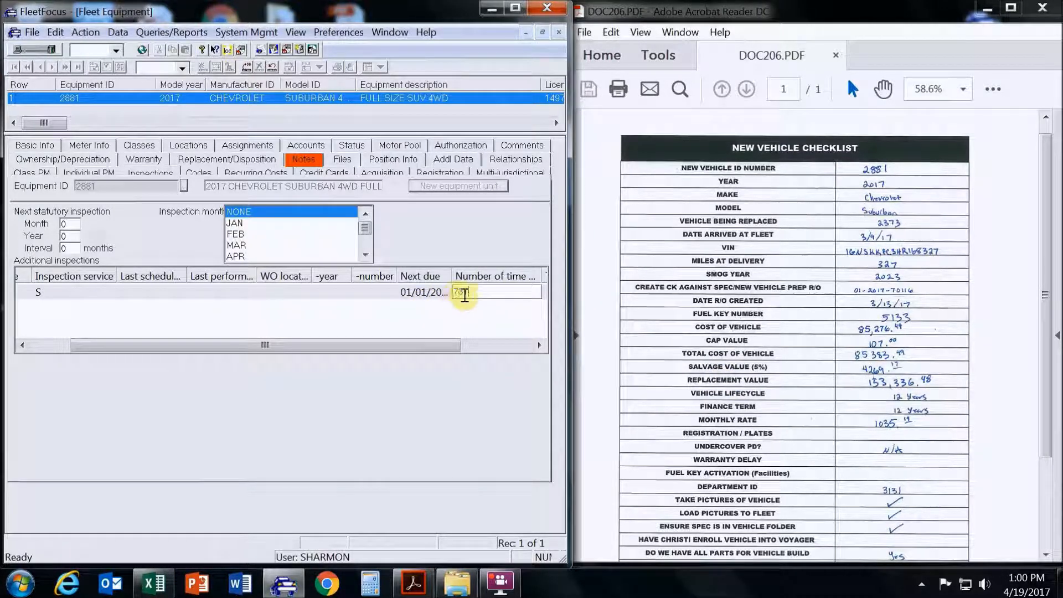
{"action": "key", "text": "Tab"}
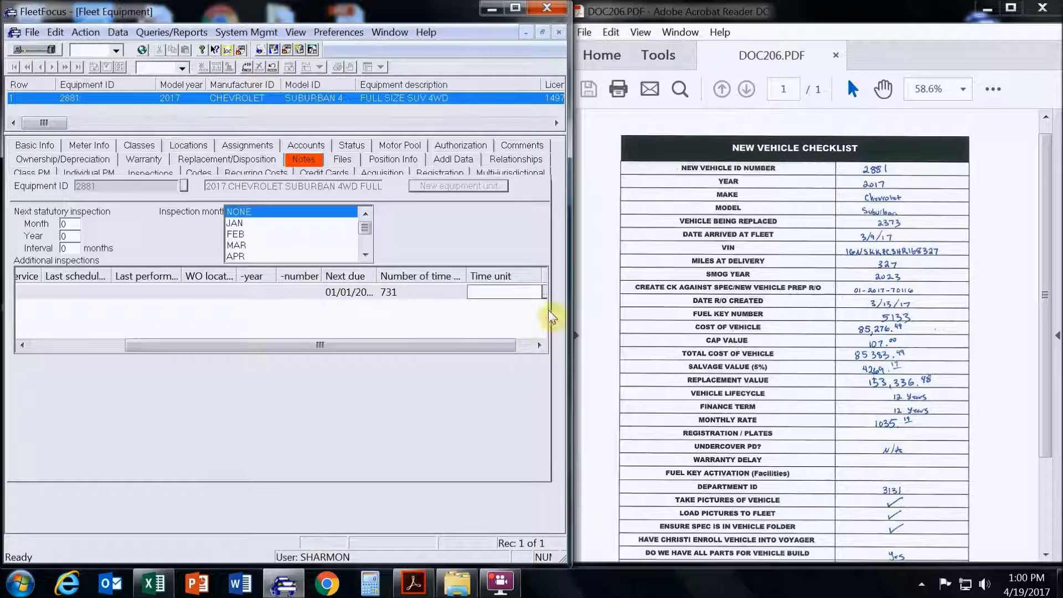
{"action": "left_click", "coordinate": [543, 292]}
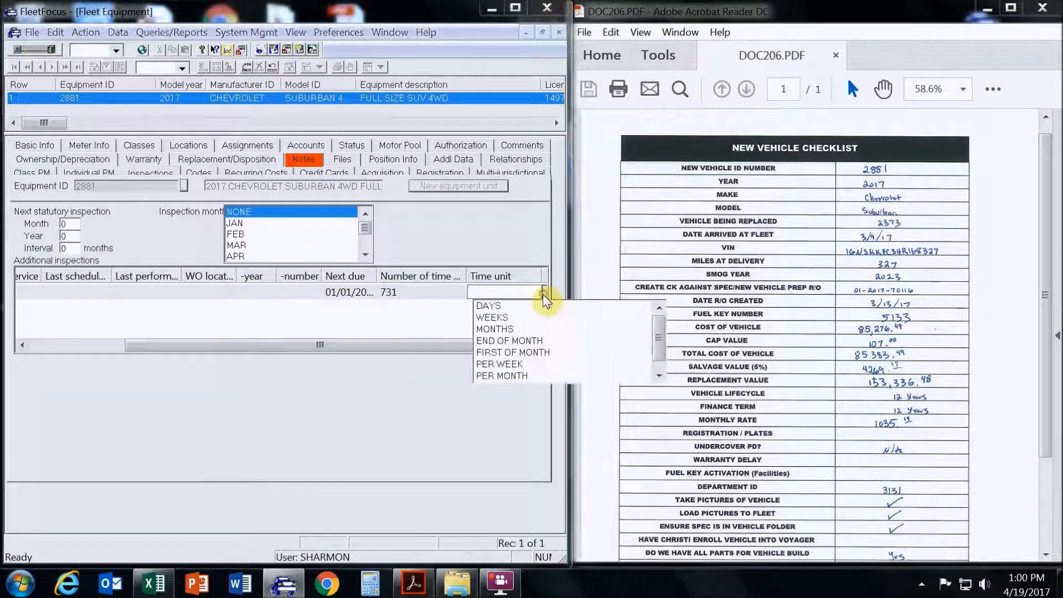
{"action": "left_click", "coordinate": [488, 306]}
{"action": "key", "text": "Tab"}
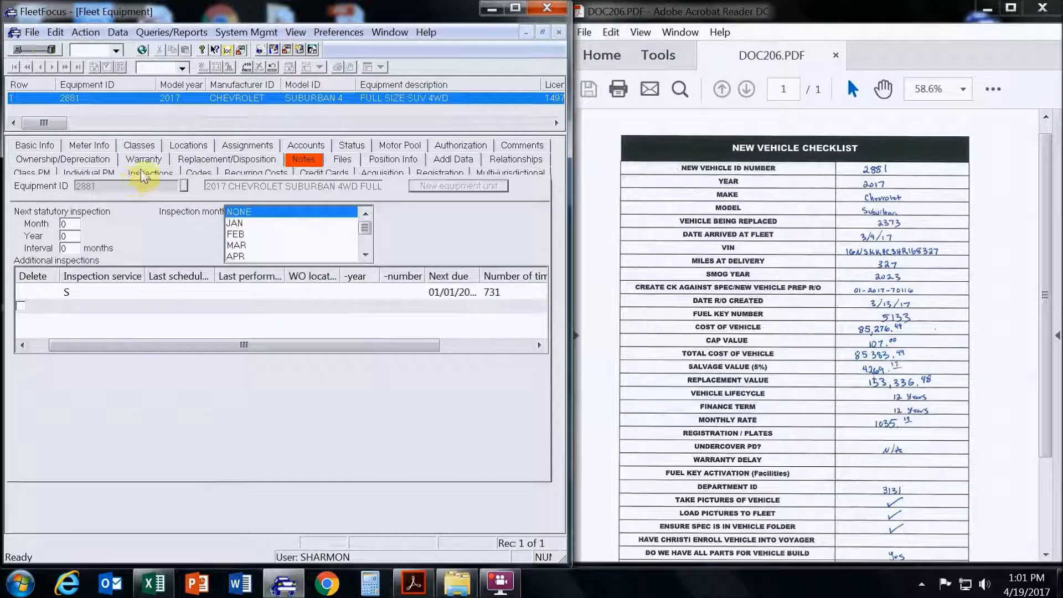
Review the Suburban's supported fuel types and open photo IMG_2946 from its associated picture folder
{"action": "left_click", "coordinate": [203, 176]}
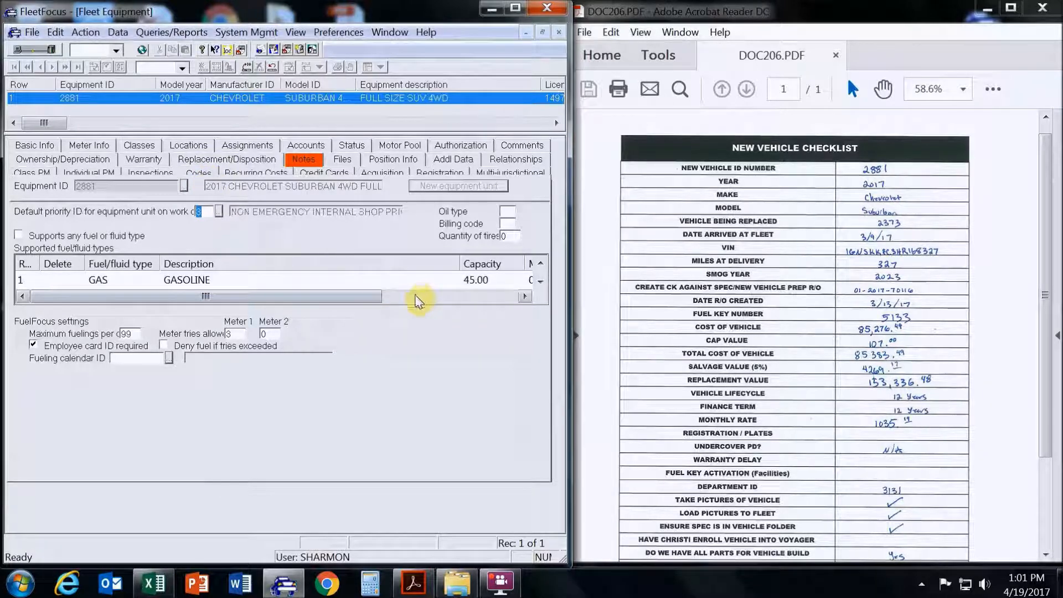
{"action": "left_click", "coordinate": [357, 299]}
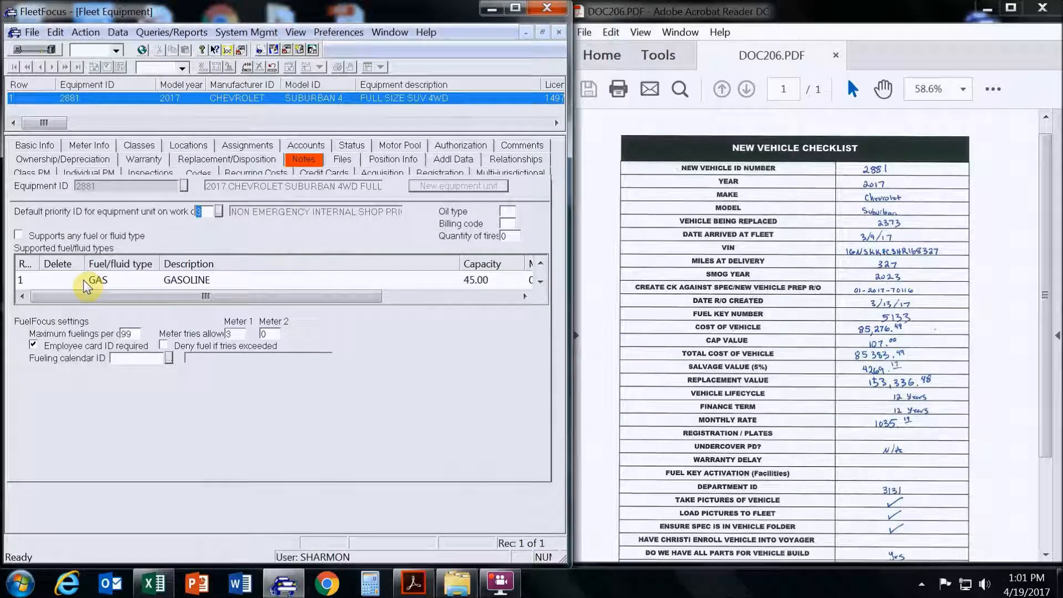
{"action": "left_click", "coordinate": [39, 148]}
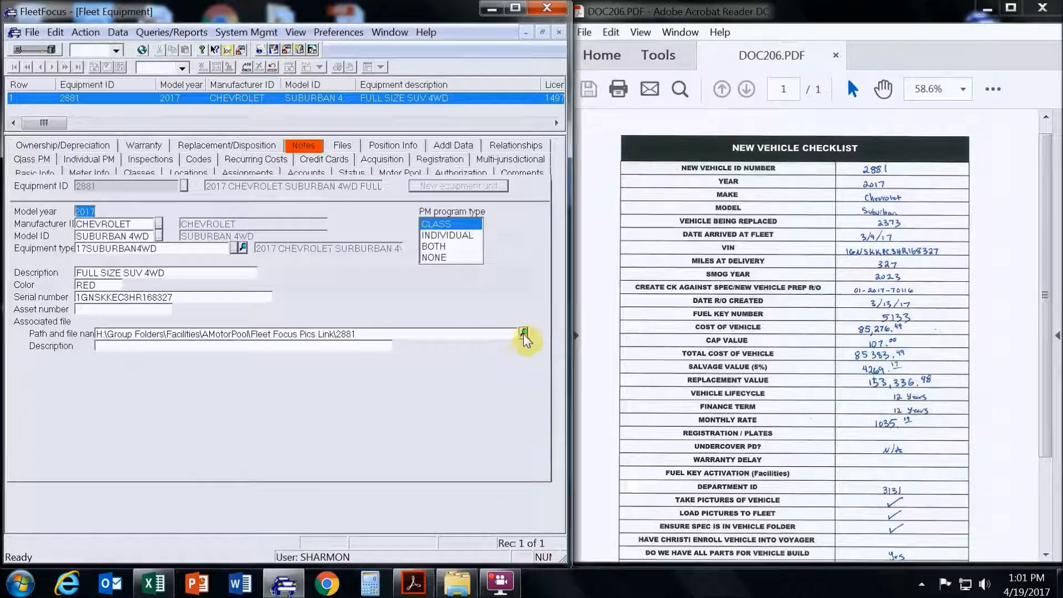
{"action": "left_click", "coordinate": [523, 333]}
{"action": "double_click", "coordinate": [231, 151]}
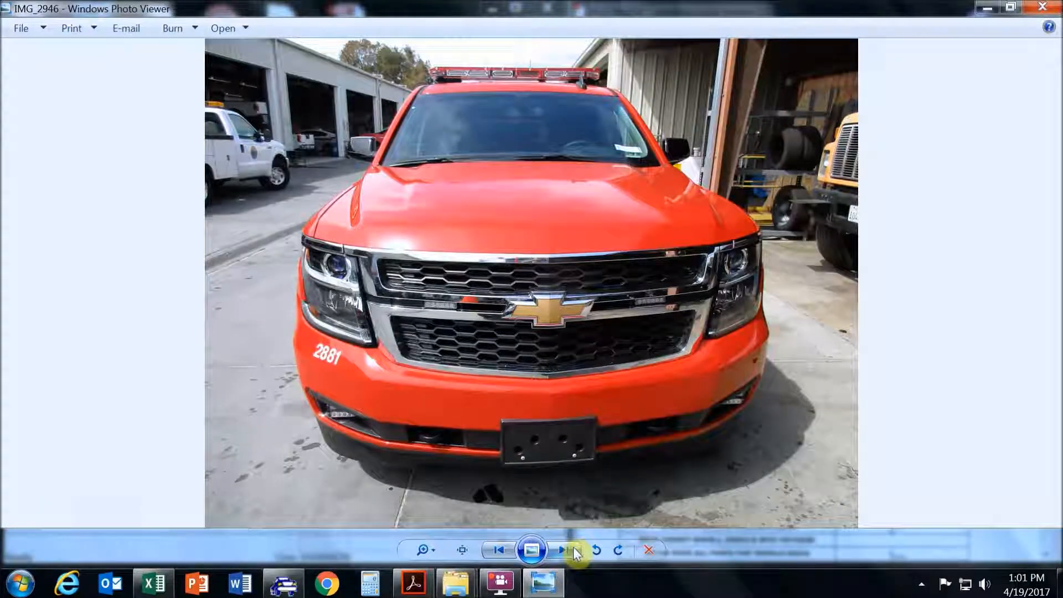
Browse the Suburban's photos through IMG_2981, examine the fuel door label for accepted fuels, and return to the equipment record
{"action": "left_click", "coordinate": [573, 548]}
{"action": "left_click", "coordinate": [573, 548]}
{"action": "left_click", "coordinate": [573, 548]}
{"action": "left_click", "coordinate": [573, 548]}
{"action": "left_click", "coordinate": [573, 549]}
{"action": "left_click", "coordinate": [573, 548]}
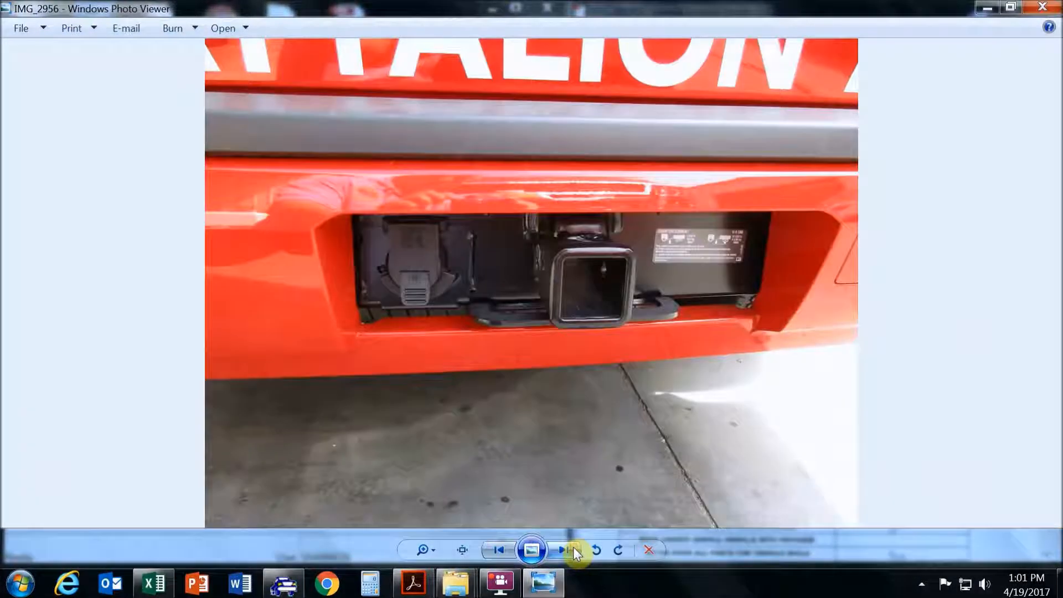
{"action": "left_click", "coordinate": [573, 548]}
{"action": "left_click", "coordinate": [573, 548]}
{"action": "left_click", "coordinate": [573, 548]}
{"action": "left_click", "coordinate": [573, 548]}
{"action": "left_click", "coordinate": [573, 548]}
{"action": "left_click", "coordinate": [573, 549]}
{"action": "left_click", "coordinate": [573, 548]}
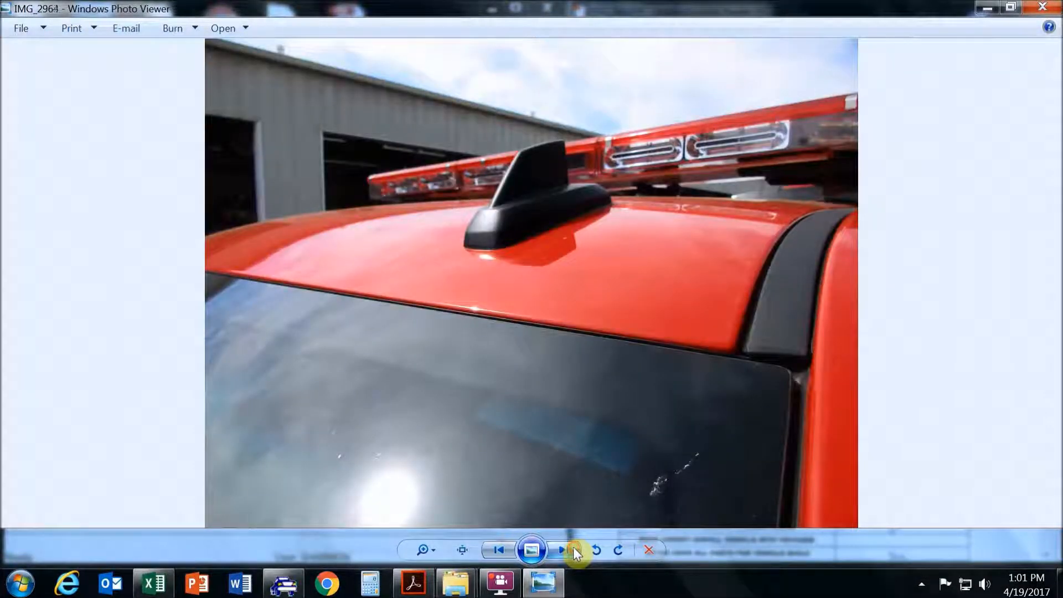
{"action": "left_click", "coordinate": [573, 548]}
{"action": "left_click", "coordinate": [573, 548]}
{"action": "left_click", "coordinate": [574, 548]}
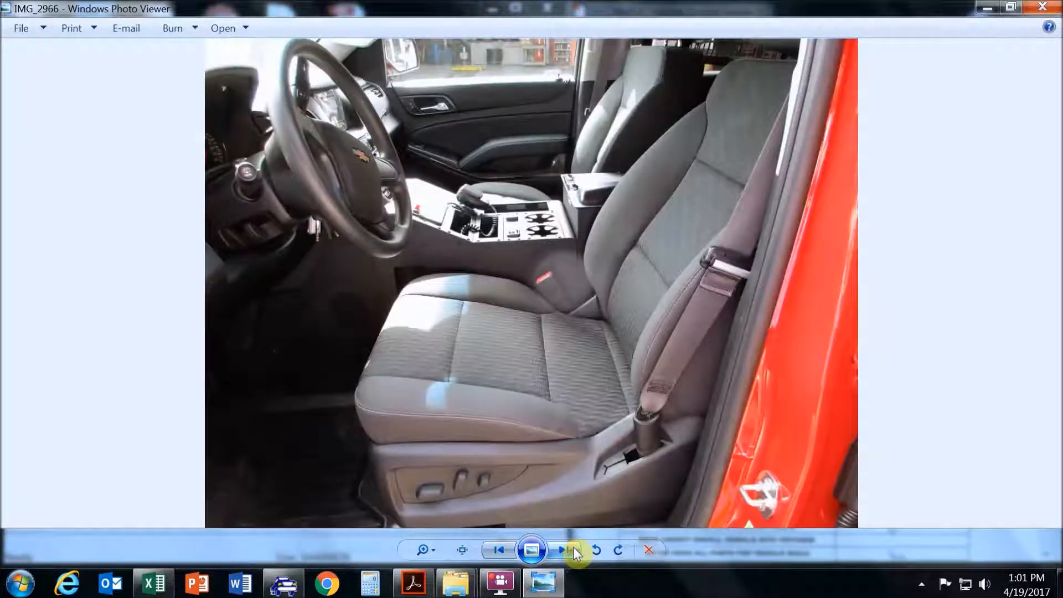
{"action": "left_click", "coordinate": [573, 548]}
{"action": "left_click", "coordinate": [573, 548]}
{"action": "left_click", "coordinate": [573, 549]}
{"action": "left_click", "coordinate": [573, 549]}
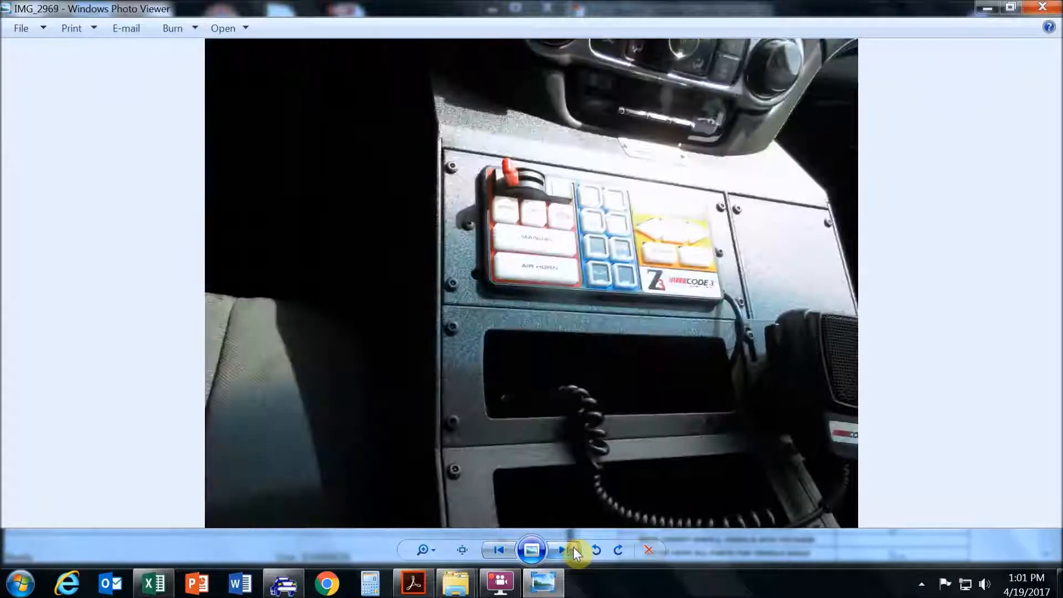
{"action": "left_click", "coordinate": [573, 548]}
{"action": "left_click", "coordinate": [573, 549]}
{"action": "left_click", "coordinate": [573, 548]}
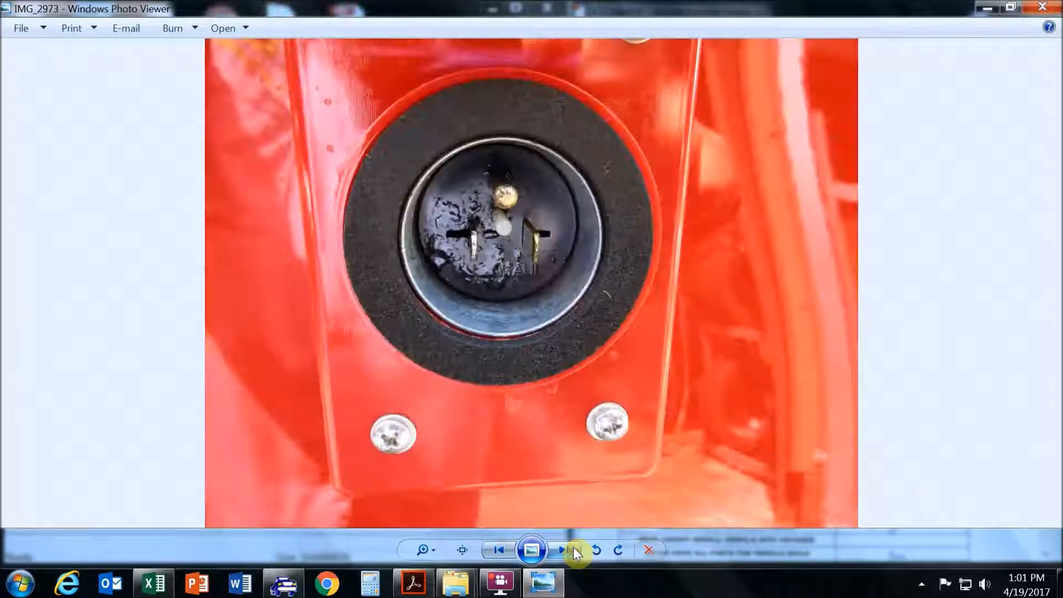
{"action": "left_click", "coordinate": [573, 548]}
{"action": "left_click", "coordinate": [573, 548]}
{"action": "left_click", "coordinate": [573, 548]}
{"action": "left_click", "coordinate": [573, 548]}
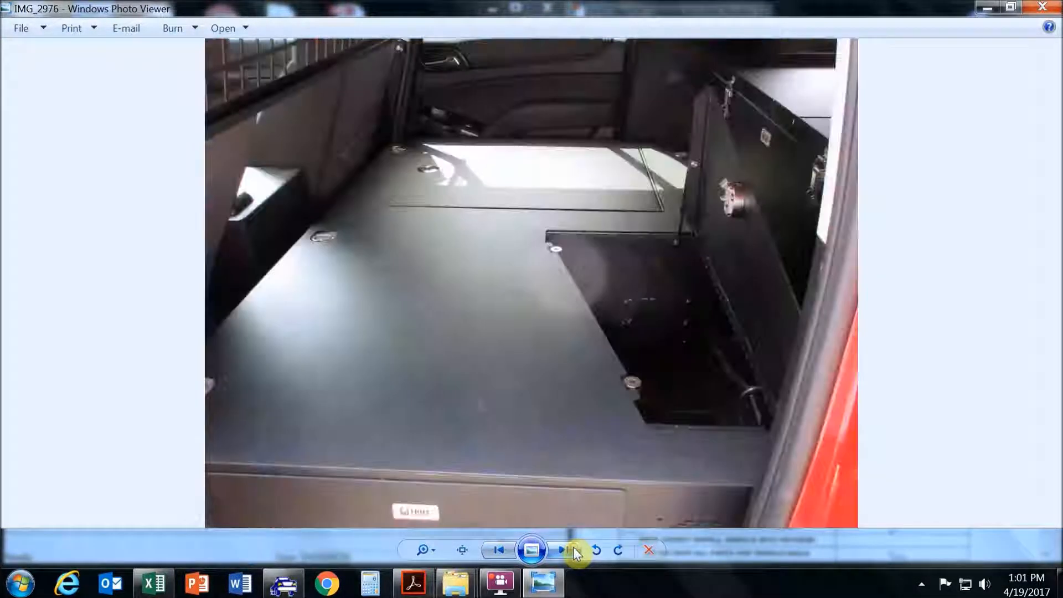
{"action": "left_click", "coordinate": [573, 548]}
{"action": "left_click", "coordinate": [574, 549]}
{"action": "left_click", "coordinate": [573, 548]}
{"action": "left_click", "coordinate": [573, 548]}
{"action": "left_click", "coordinate": [573, 548]}
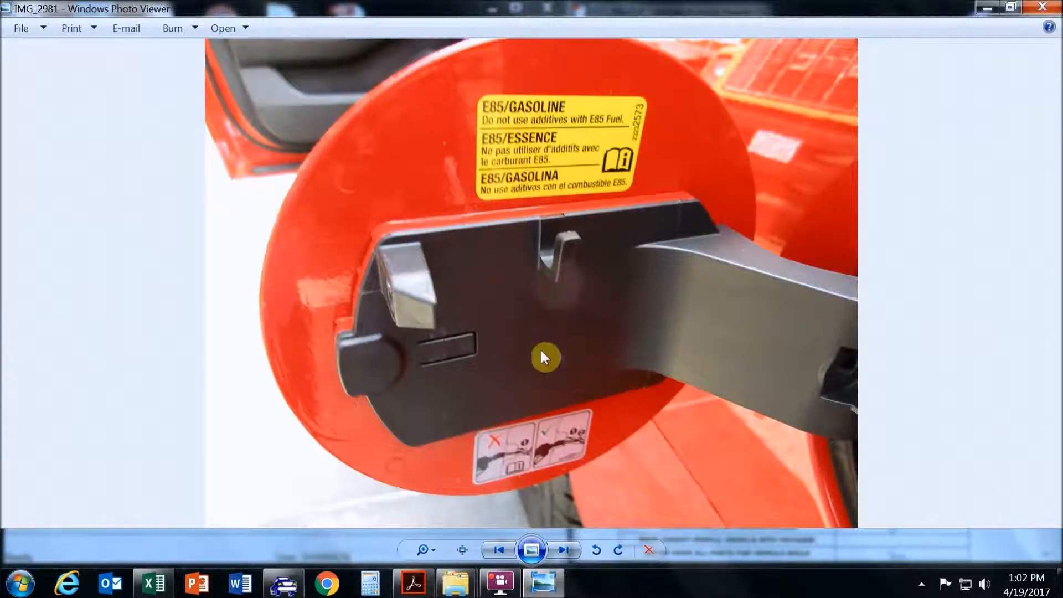
{"action": "left_click", "coordinate": [981, 8]}
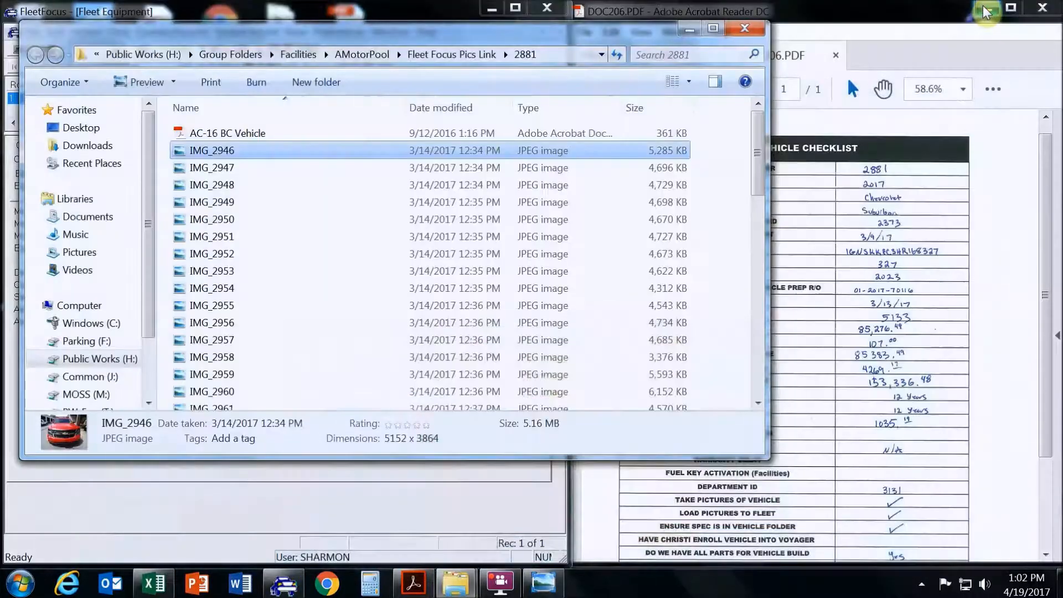
{"action": "left_click", "coordinate": [689, 28]}
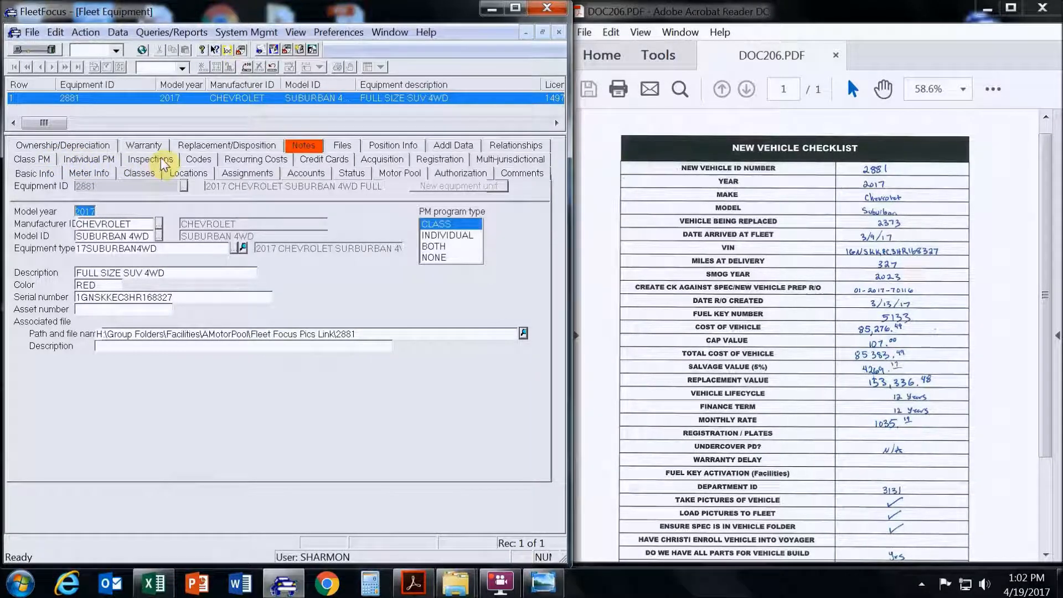
Add ETH as a second supported fuel type in the Suburban's codes
{"action": "left_click", "coordinate": [206, 160]}
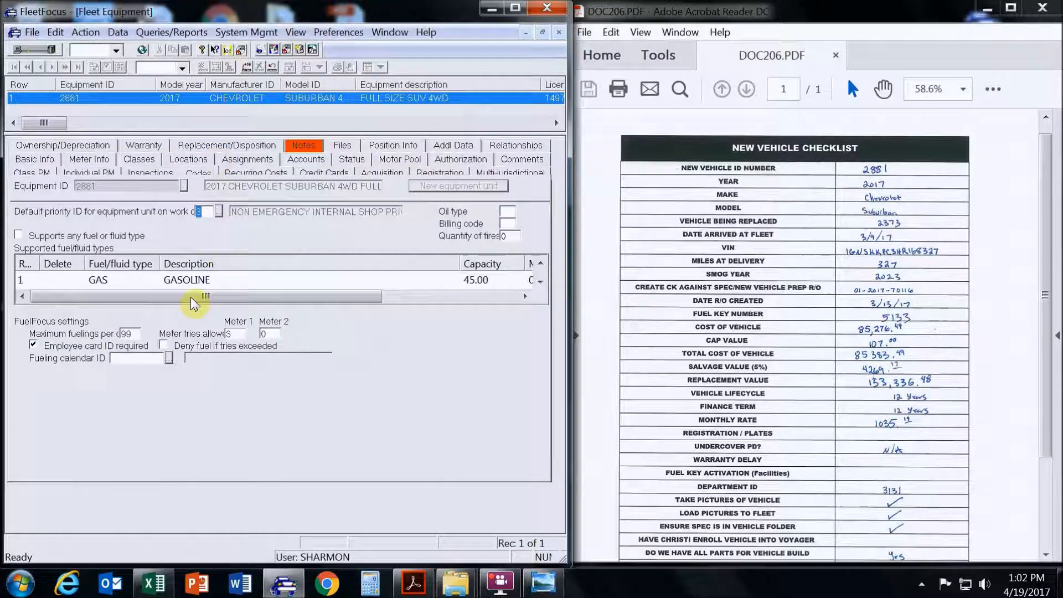
{"action": "left_click", "coordinate": [539, 282]}
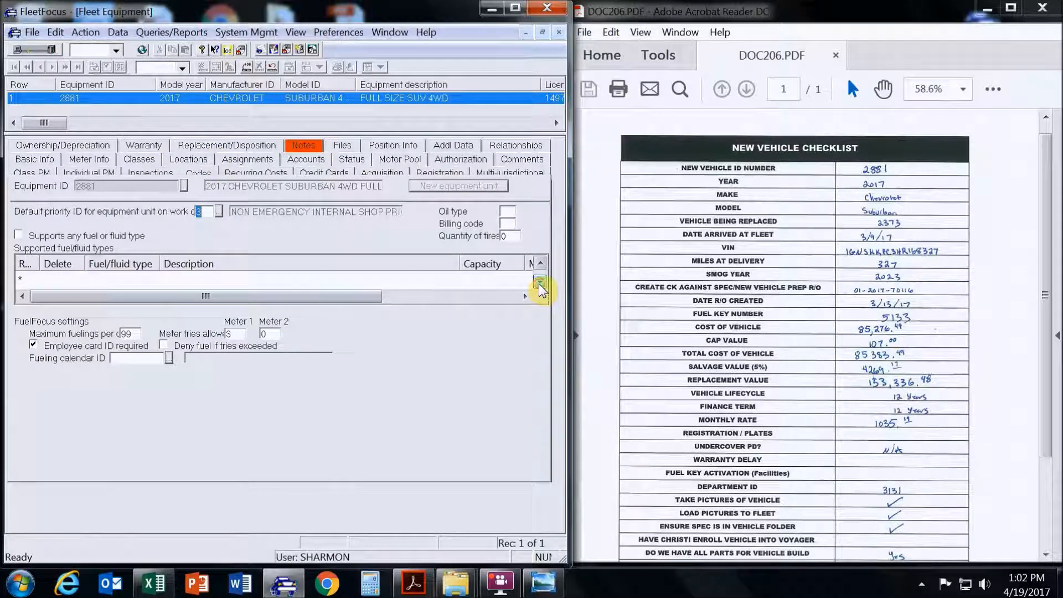
{"action": "left_click", "coordinate": [540, 263]}
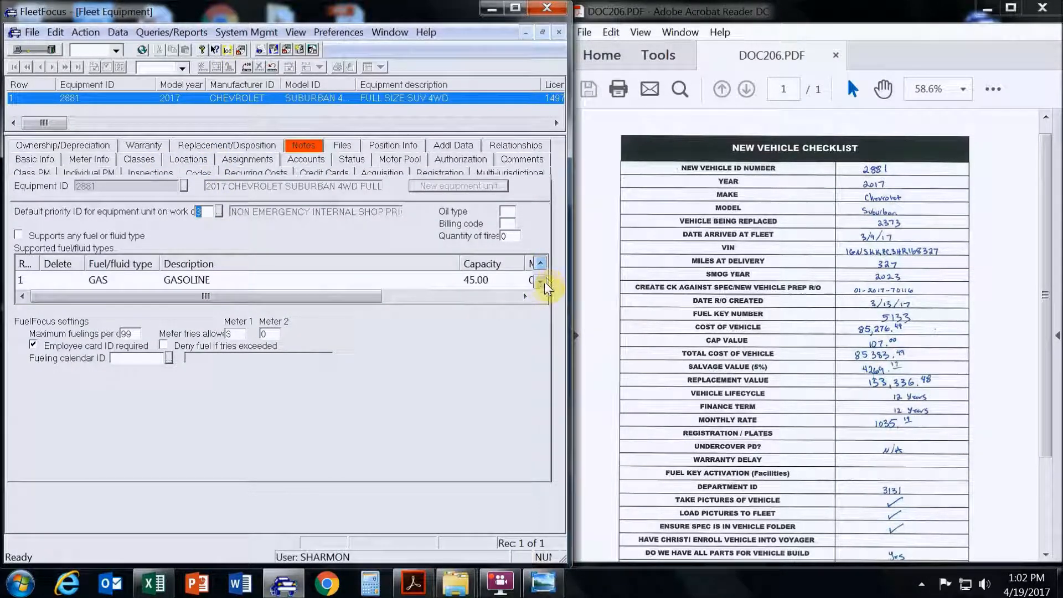
{"action": "left_click", "coordinate": [540, 281]}
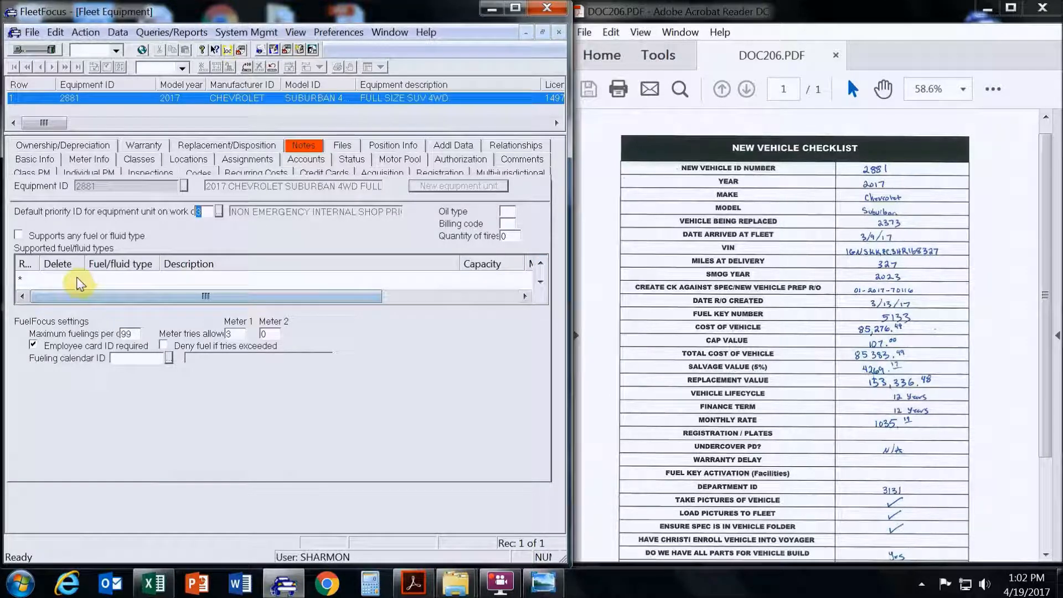
{"action": "scroll", "coordinate": [86, 284], "scroll_direction": "up", "scroll_amount": 1}
{"action": "scroll", "coordinate": [113, 285], "scroll_direction": "down", "scroll_amount": 1}
{"action": "left_click", "coordinate": [114, 280]}
{"action": "type", "text": "ET"}
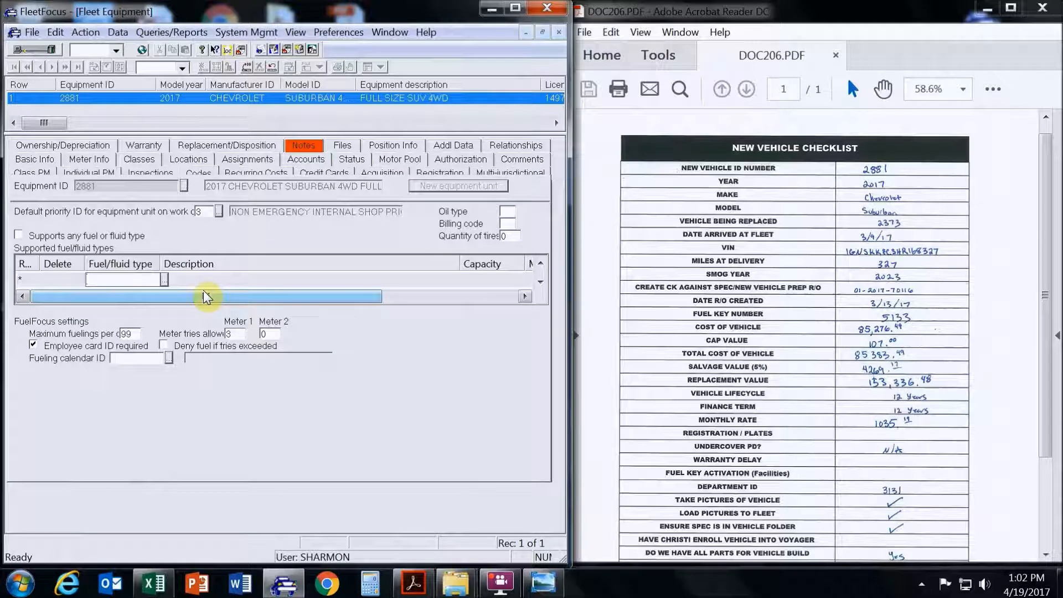
{"action": "type", "text": "H"}
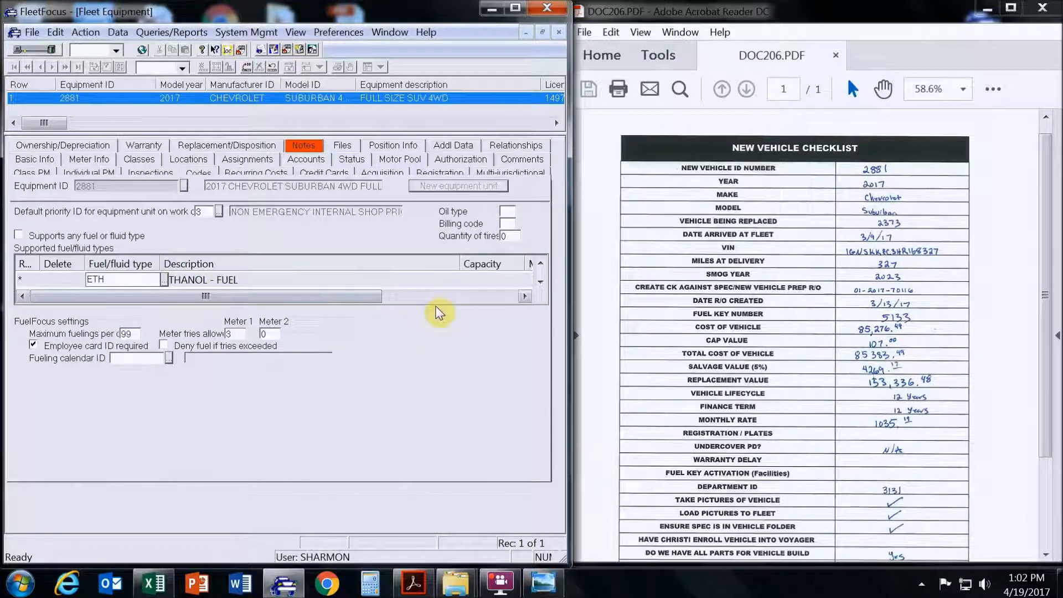
{"action": "key", "text": "Tab"}
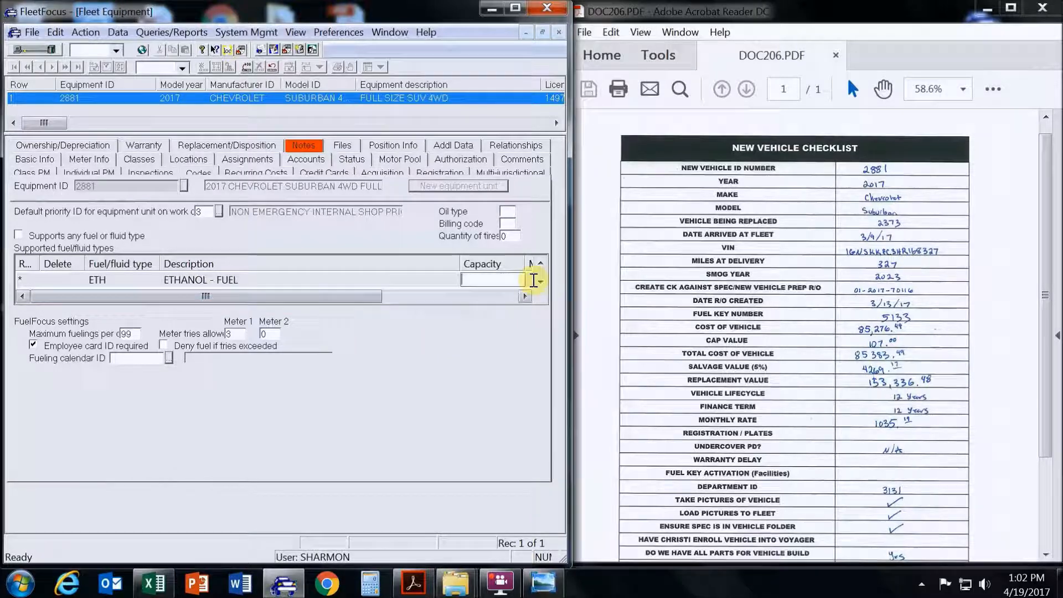
Set the capacity of the ethanol fuel entry to 45.00, matching the gasoline entry
{"action": "left_click", "coordinate": [541, 263]}
{"action": "left_click", "coordinate": [541, 281]}
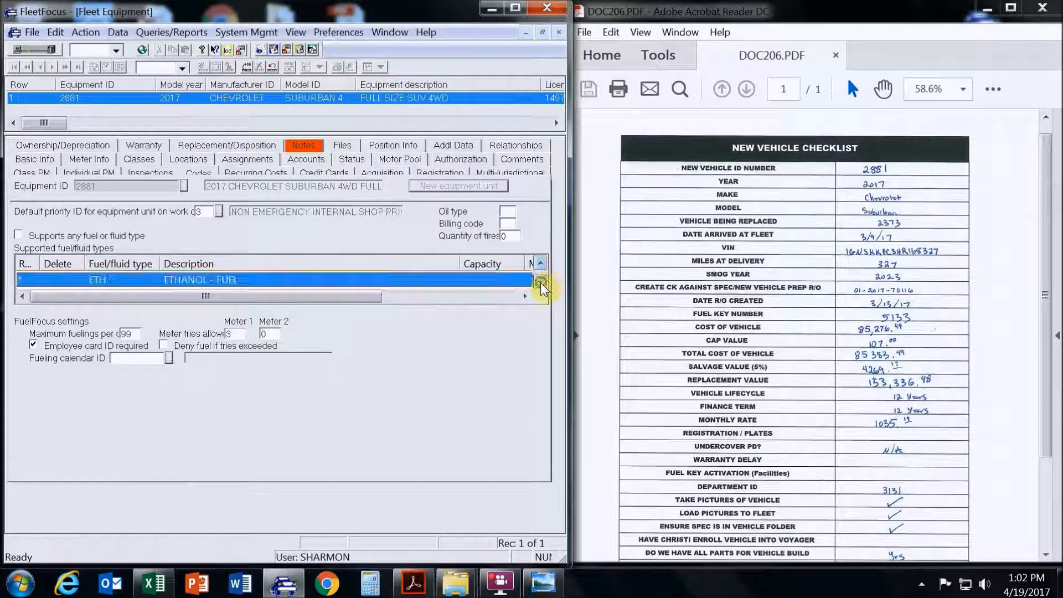
{"action": "left_click", "coordinate": [490, 280]}
{"action": "type", "text": "45.00"}
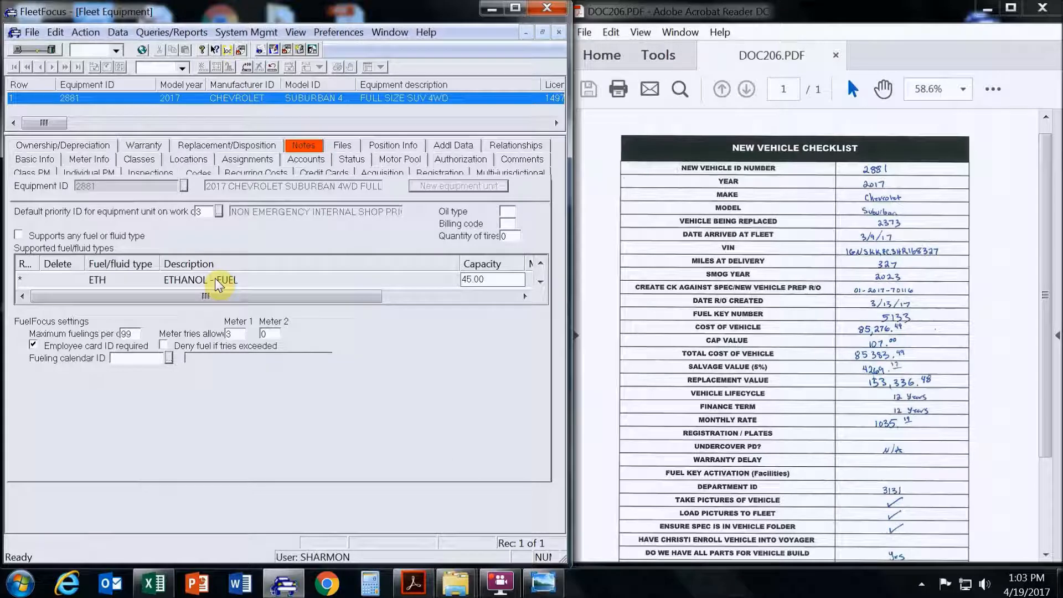
{"action": "left_click", "coordinate": [541, 264]}
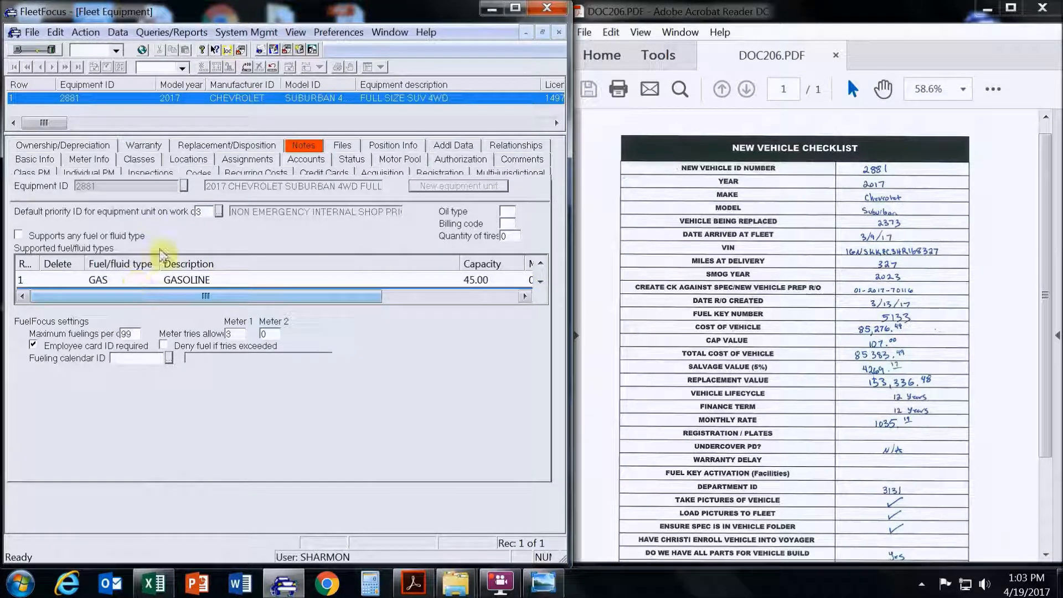
Set the Suburban's fixed replacement cost to 1035.19 in its recurring costs, using the checklist's monthly rate
{"action": "left_click", "coordinate": [245, 170]}
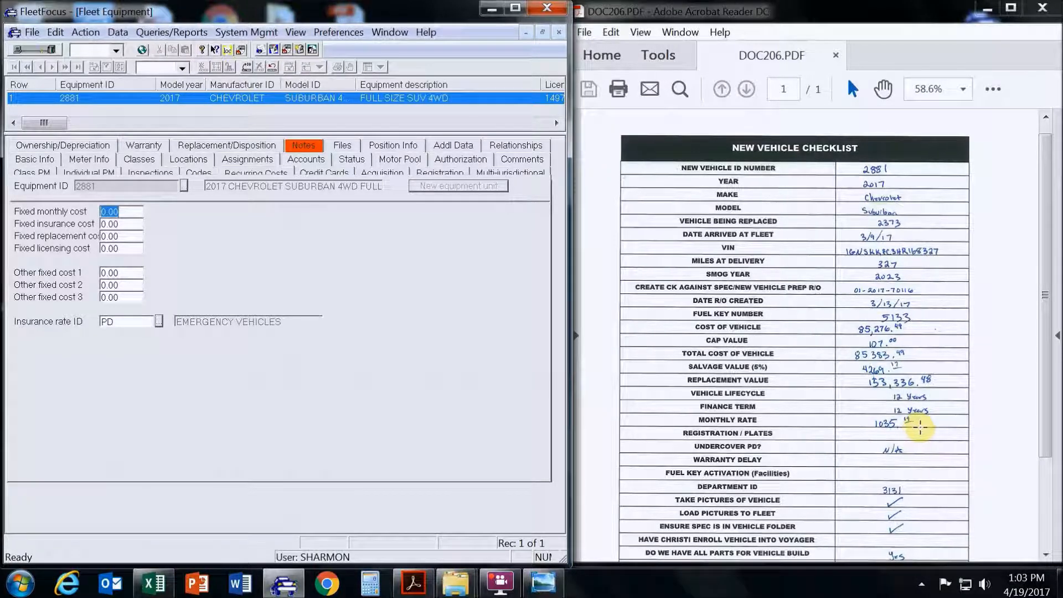
{"action": "left_click", "coordinate": [119, 235]}
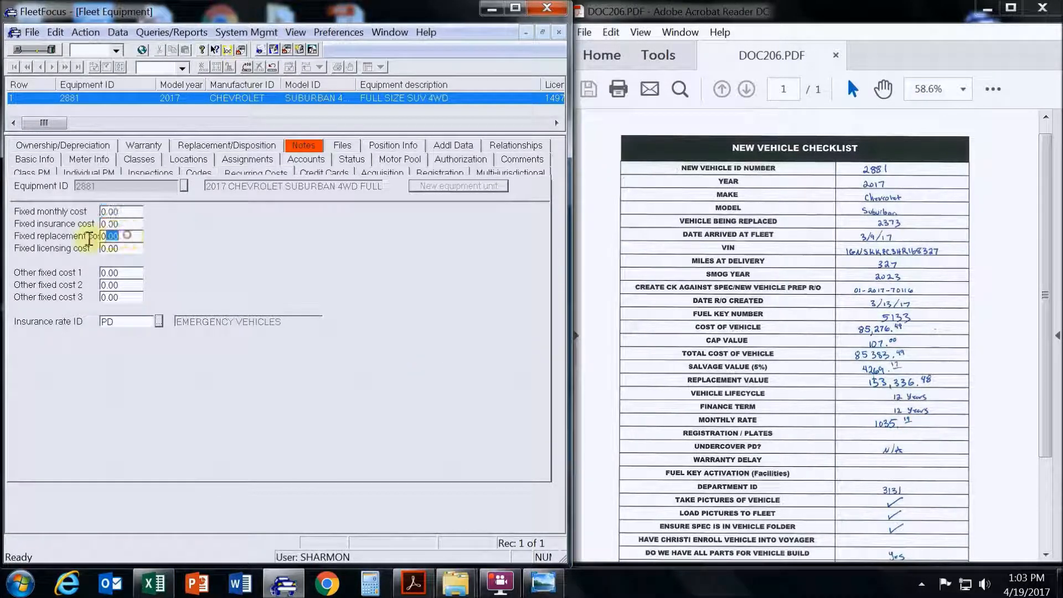
{"action": "type", "text": "1035"}
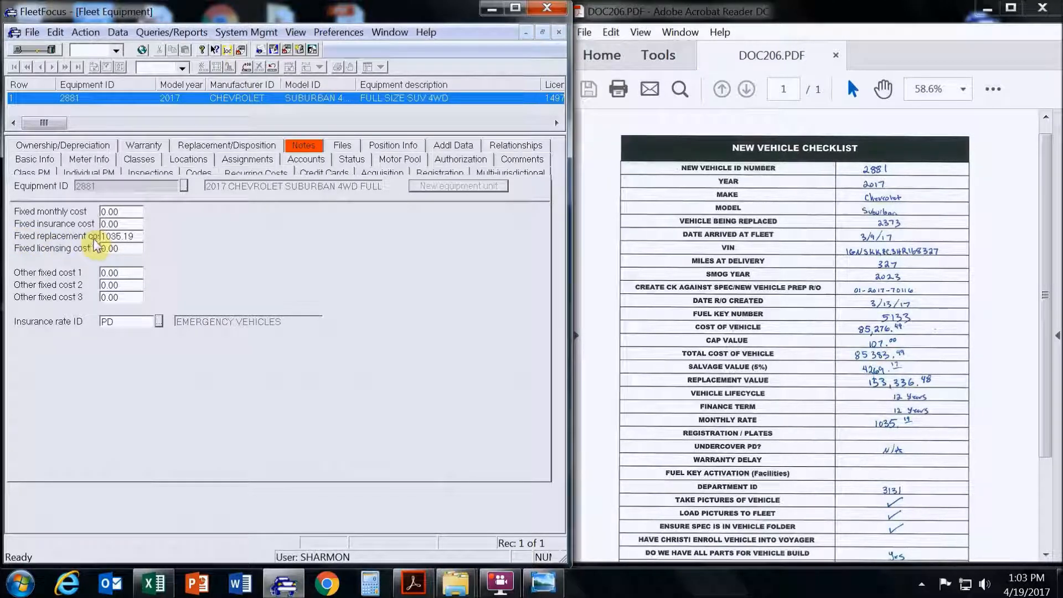
Set the Suburban's actual in service date to 04/19/2017 in the acquisition data
{"action": "left_click", "coordinate": [308, 171]}
{"action": "left_click", "coordinate": [376, 172]}
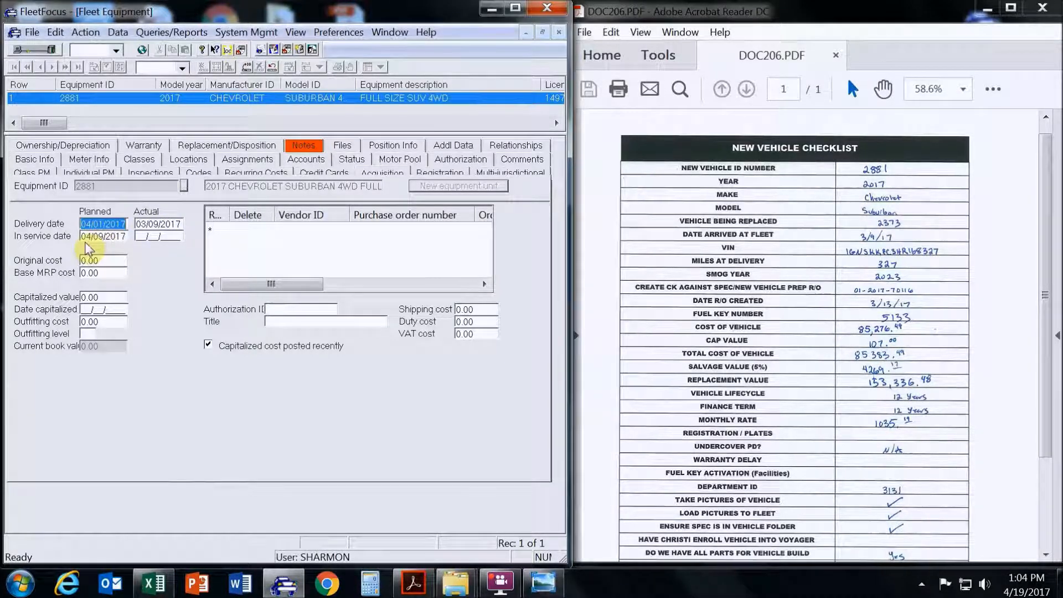
{"action": "left_click", "coordinate": [141, 234]}
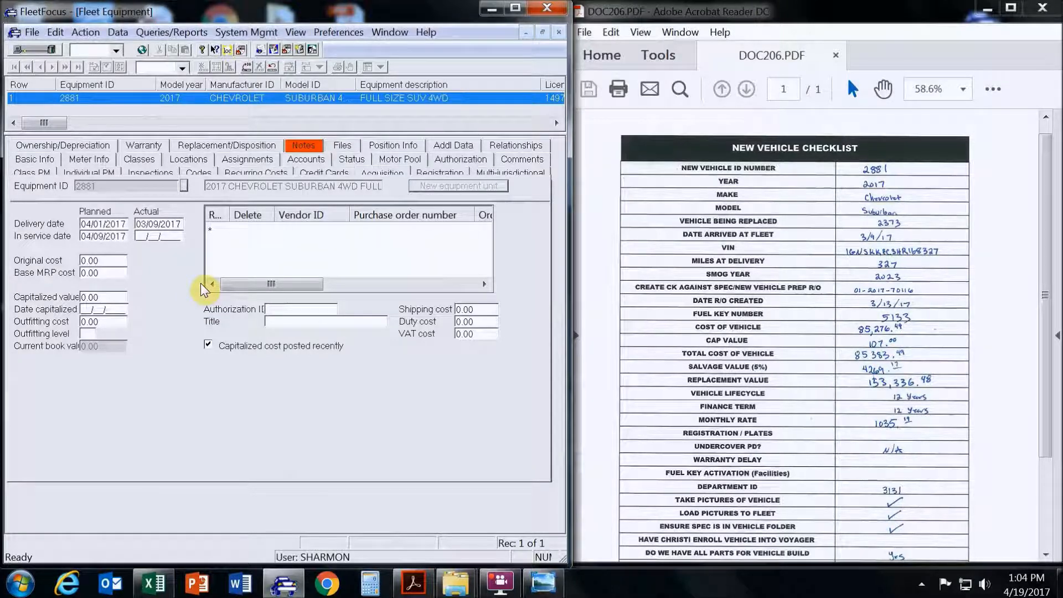
{"action": "type", "text": "04112017"}
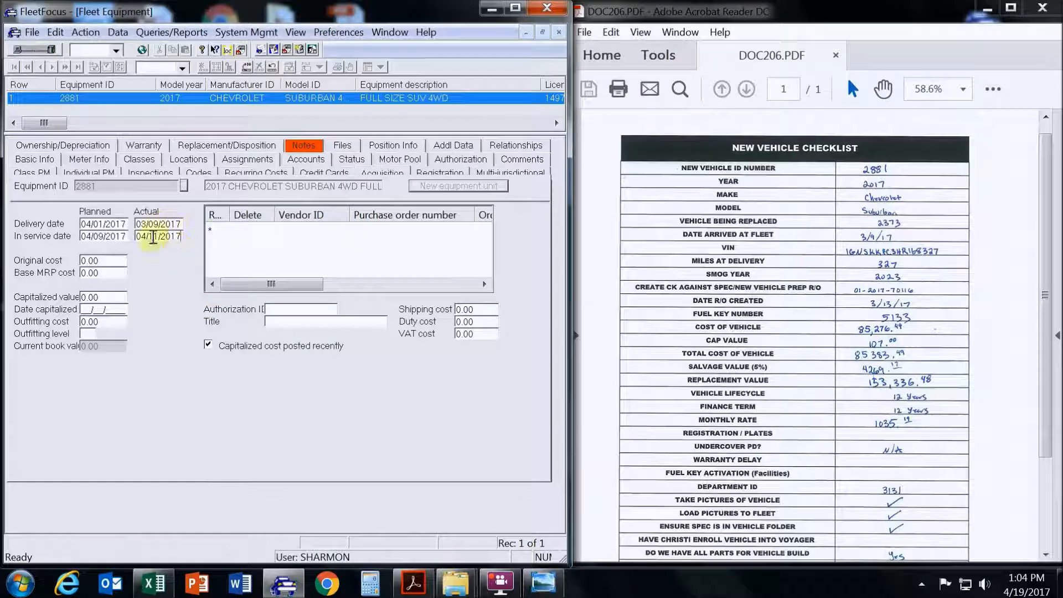
{"action": "type", "text": "9"}
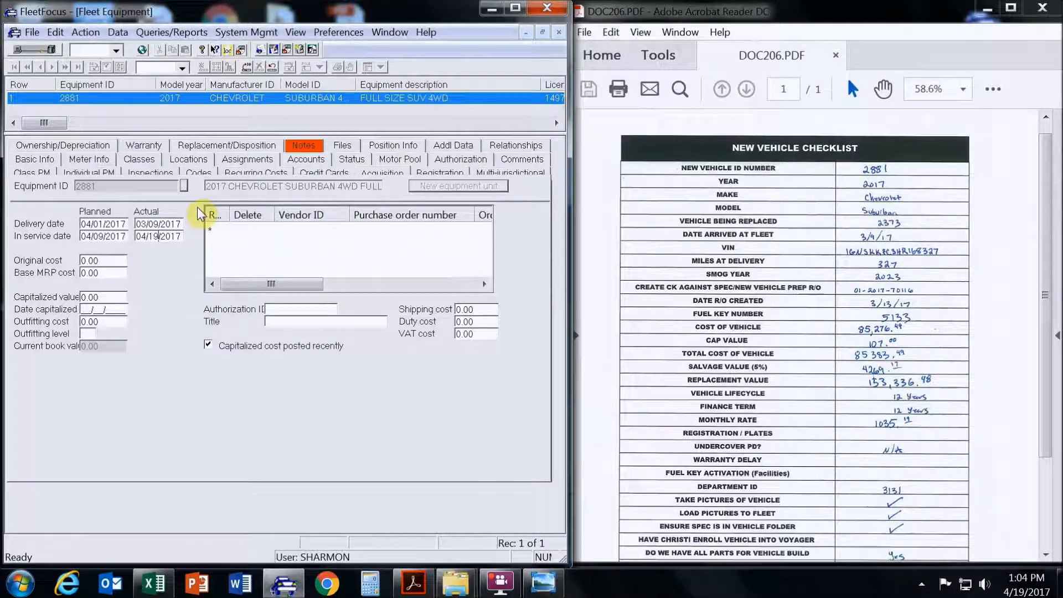
Set the Suburban's original cost to 85276.49 from the checklist's cost of vehicle
{"action": "left_click", "coordinate": [108, 261]}
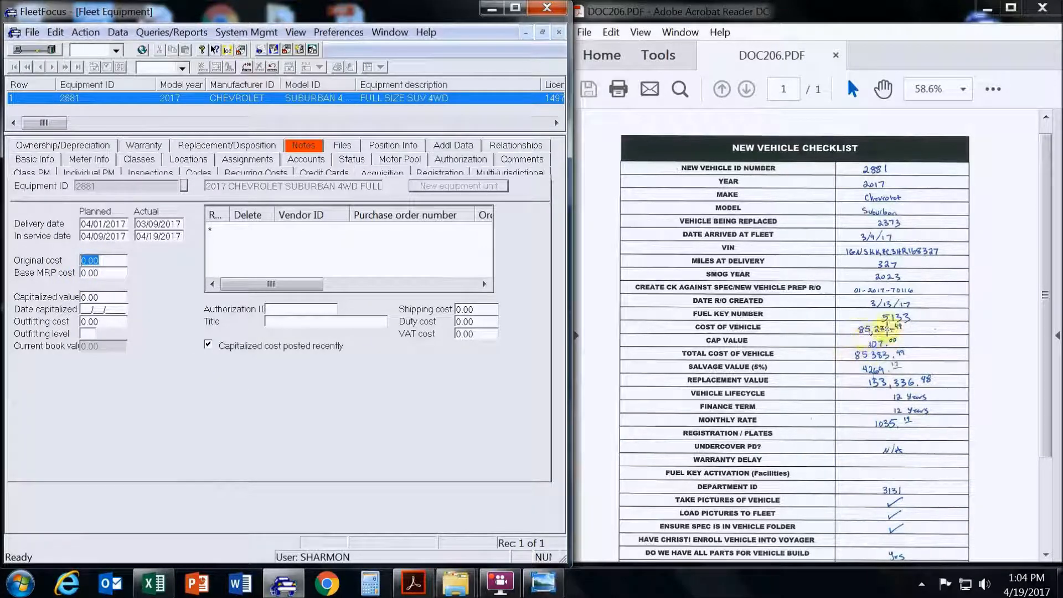
{"action": "left_click", "coordinate": [209, 345]}
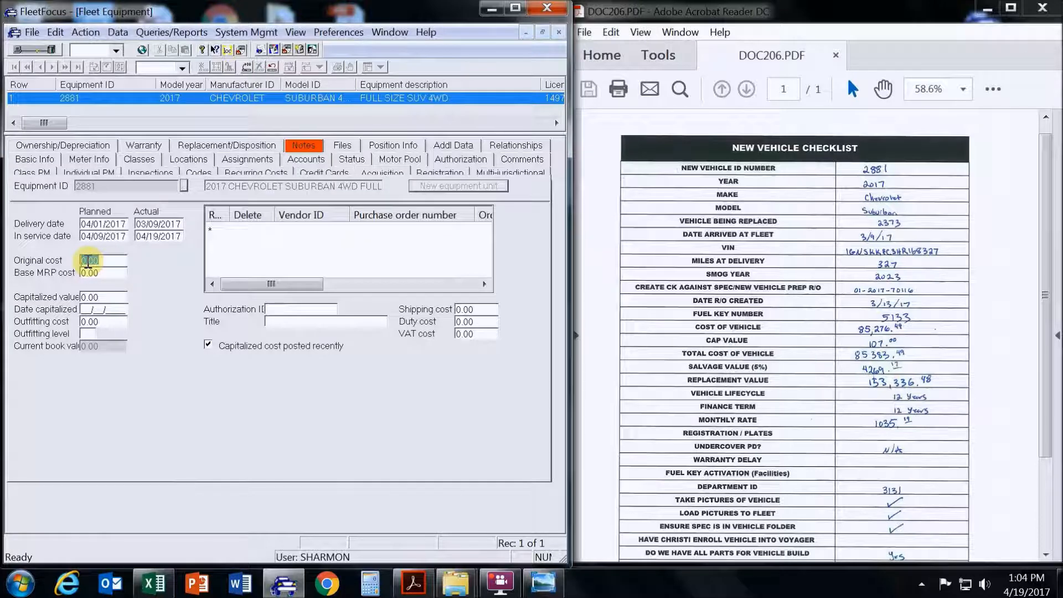
{"action": "type", "text": "85"}
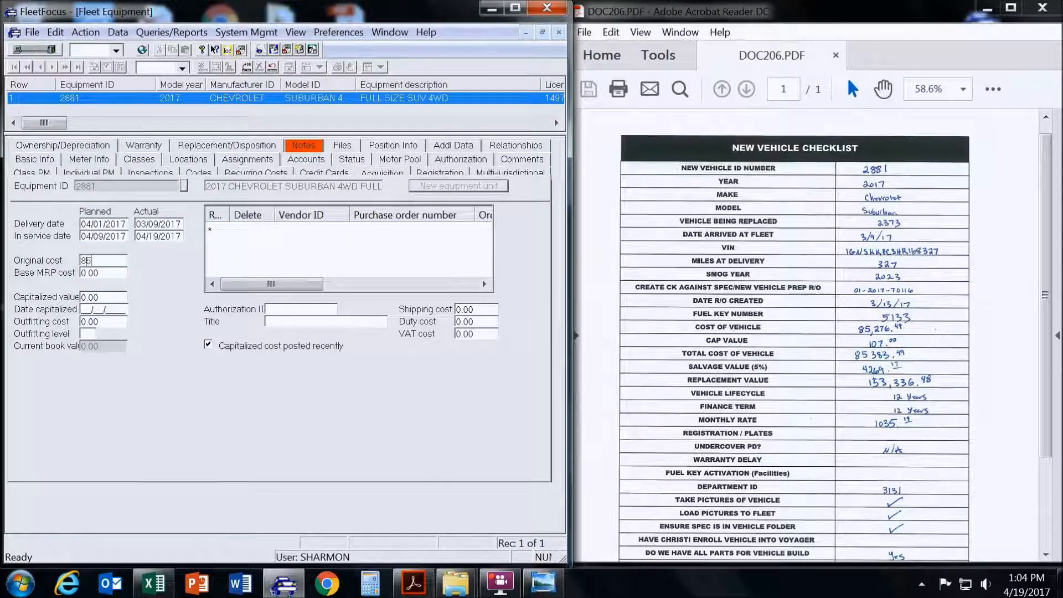
{"action": "type", "text": "27"}
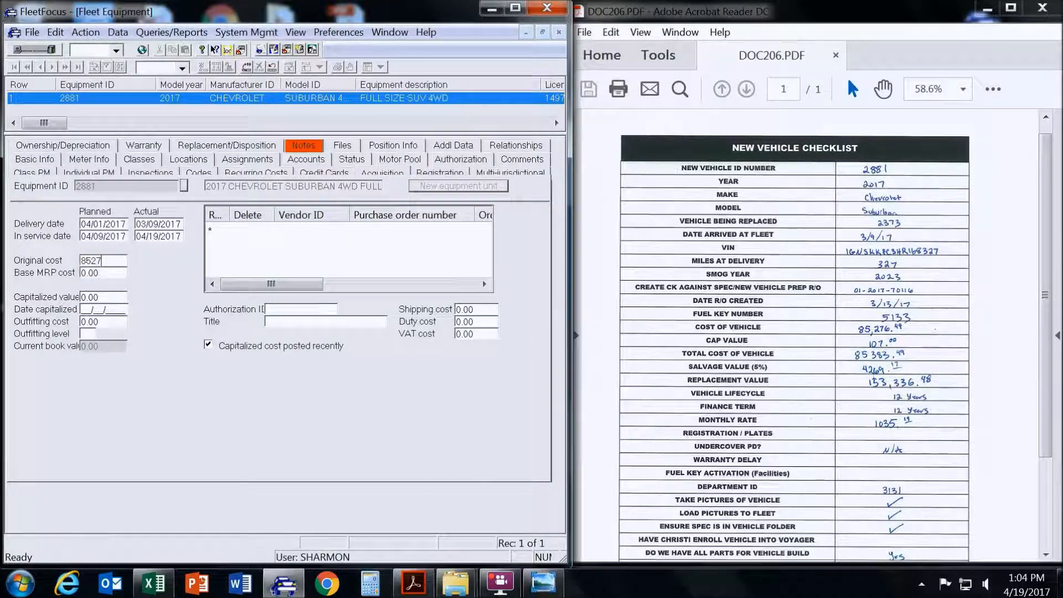
{"action": "type", "text": "6.49"}
{"action": "left_click", "coordinate": [95, 273]}
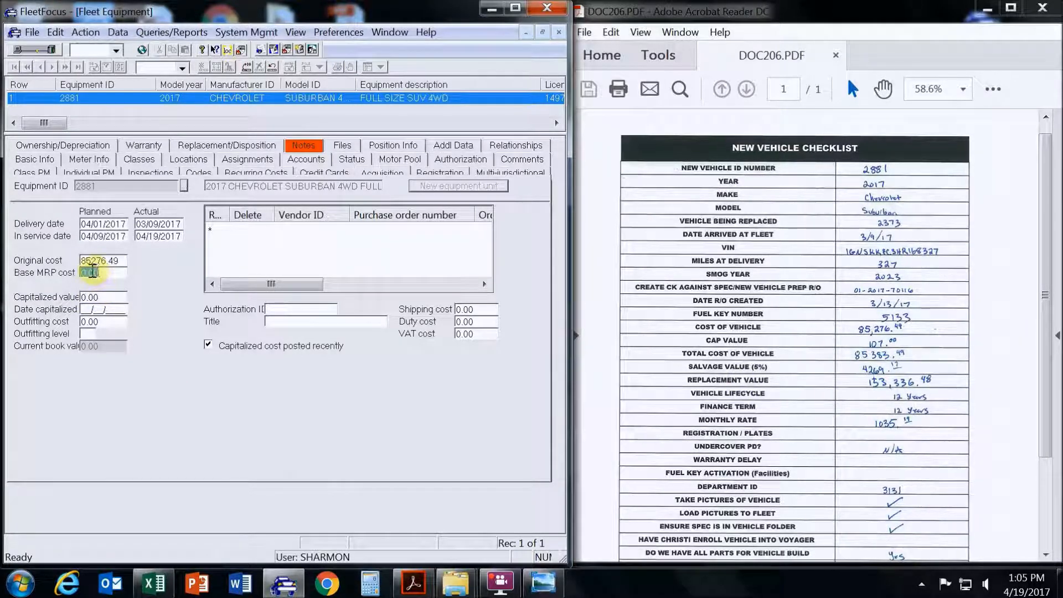
Set the Suburban's capitalized value to 107.00 and its base MRP cost to 85383.49, the checklist's total cost of vehicle
{"action": "left_click", "coordinate": [114, 296]}
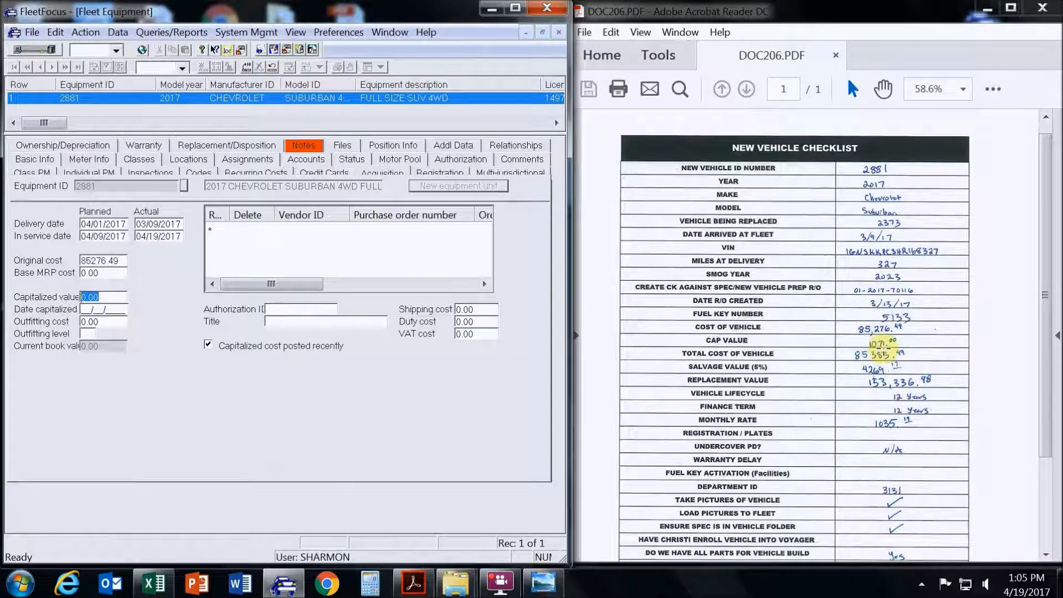
{"action": "type", "text": "107"}
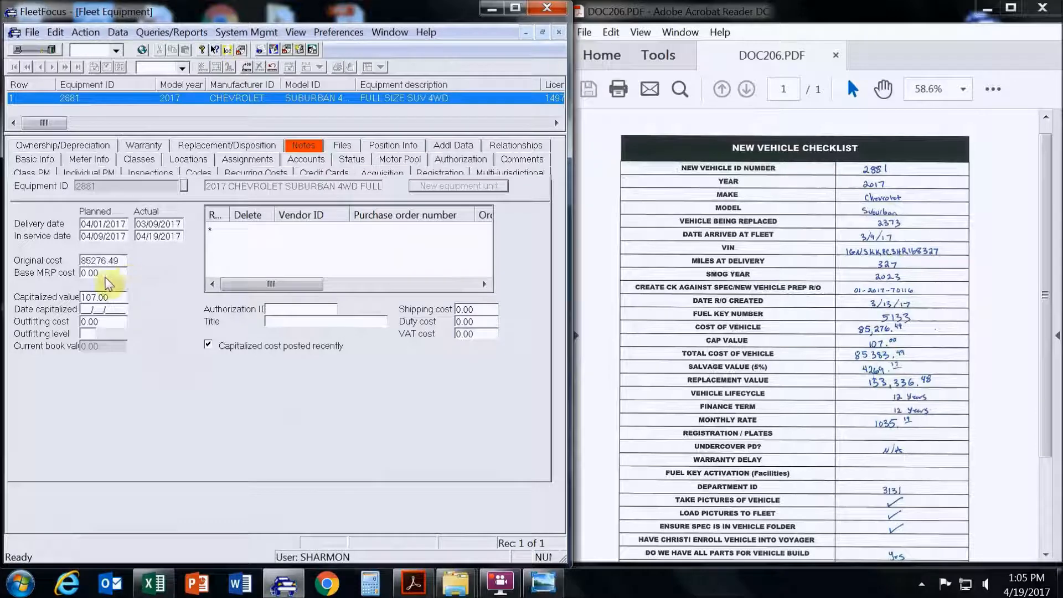
{"action": "left_click", "coordinate": [103, 273]}
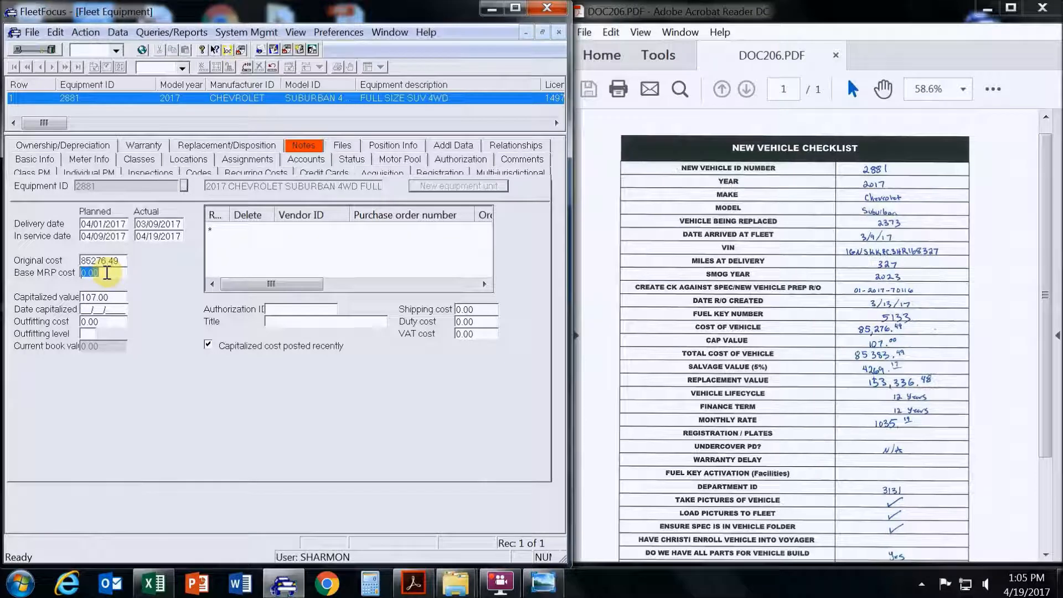
{"action": "type", "text": "85"}
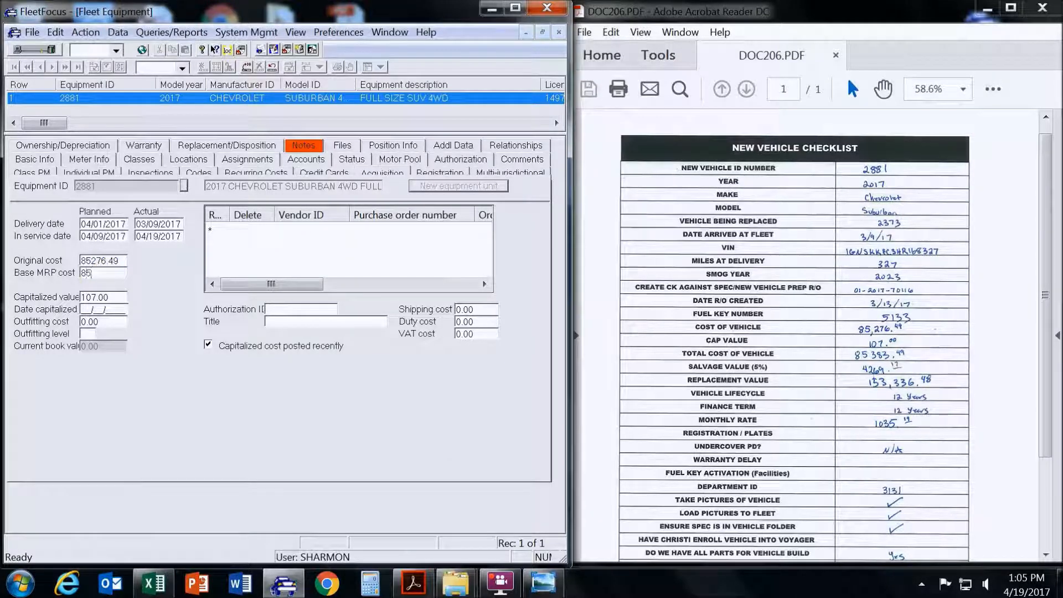
{"action": "type", "text": "8"}
{"action": "type", "text": "83.49"}
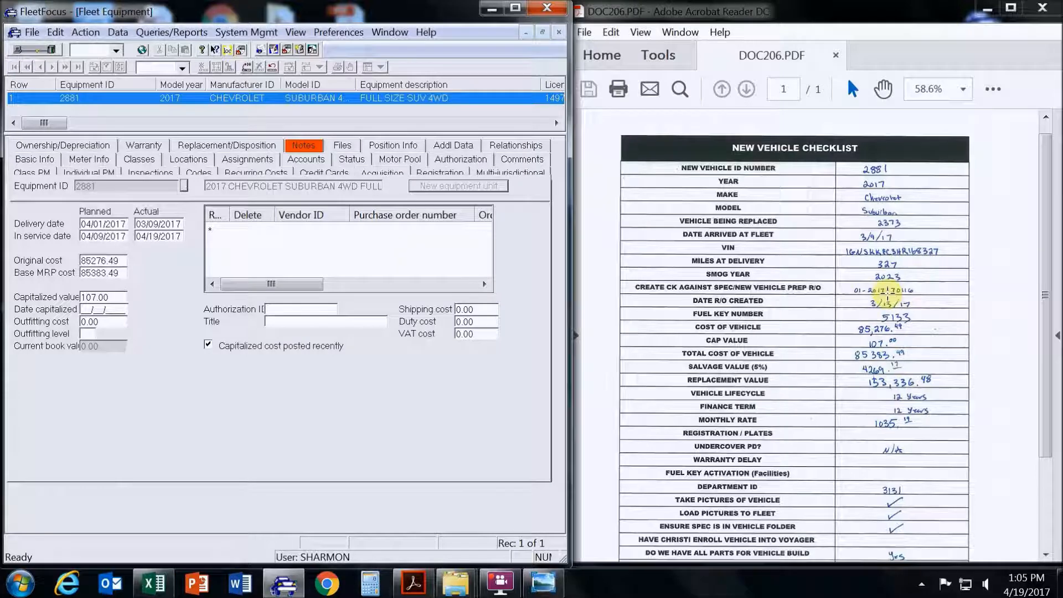
Add an acquisition purchase line for vendor SHOP LABOR, using the checklist's vehicle prep repair order number as the purchase order number
{"action": "left_click", "coordinate": [304, 230]}
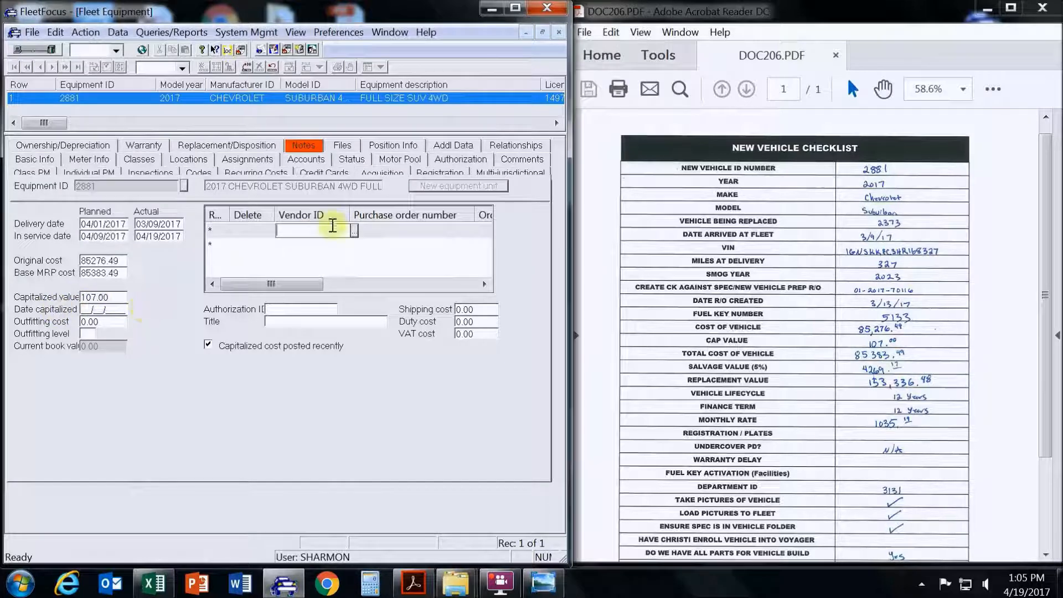
{"action": "type", "text": "SH"}
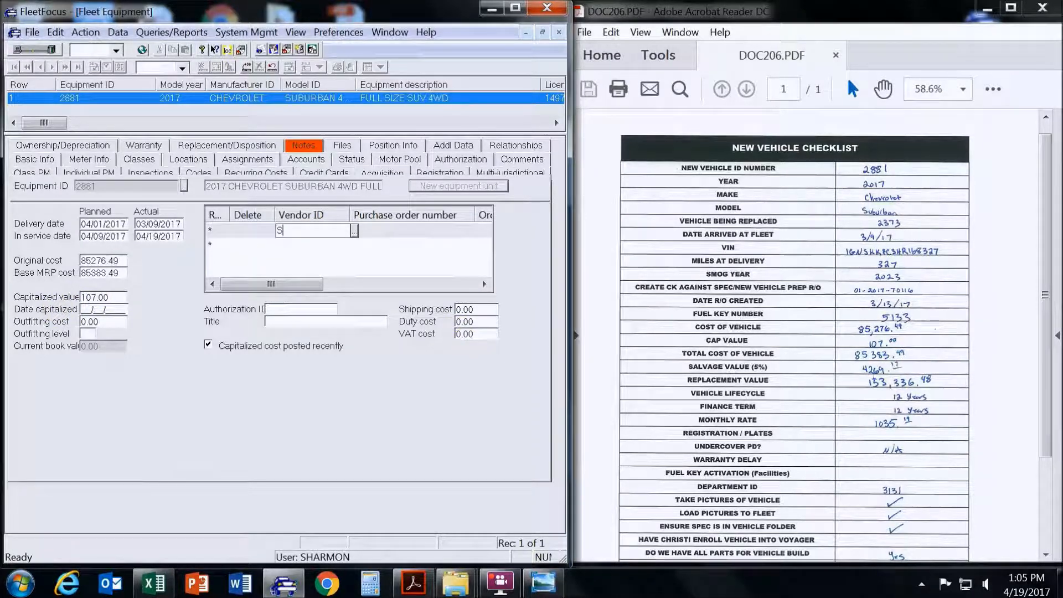
{"action": "left_click", "coordinate": [354, 230]}
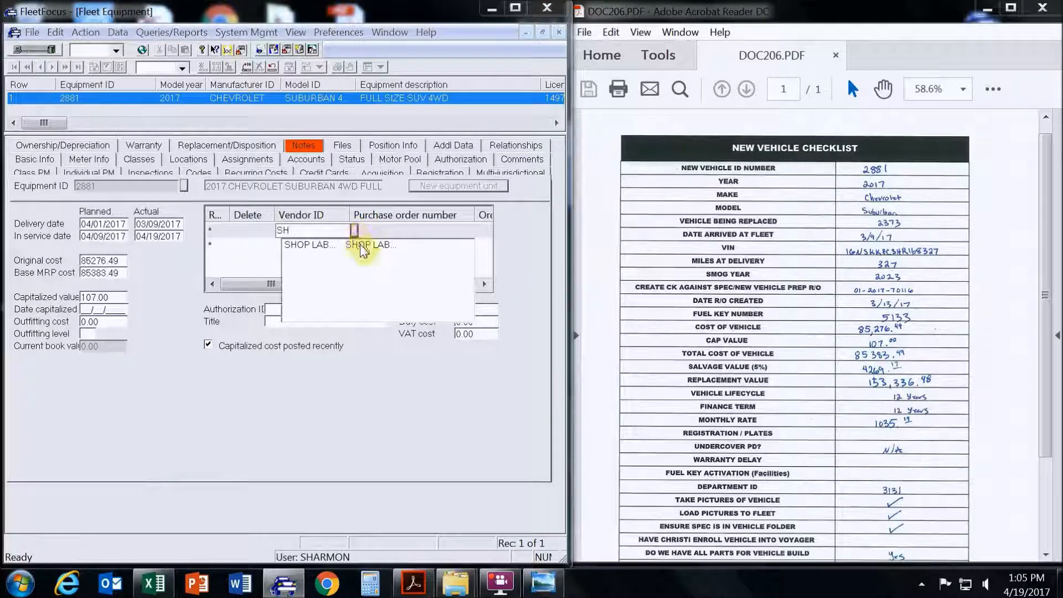
{"action": "left_click", "coordinate": [362, 247]}
{"action": "left_click", "coordinate": [380, 231]}
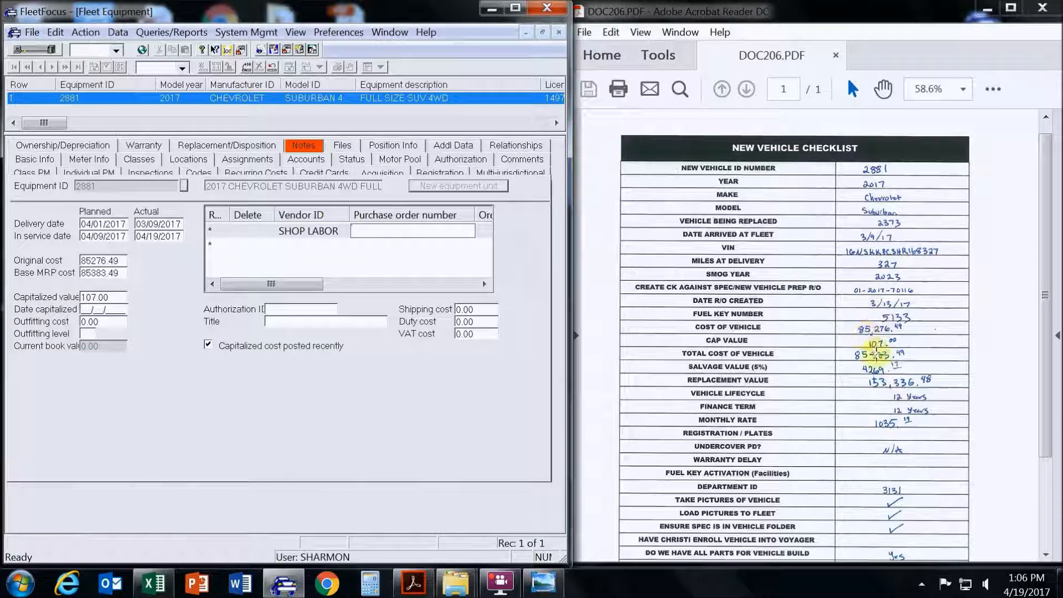
{"action": "type", "text": "01-2017"}
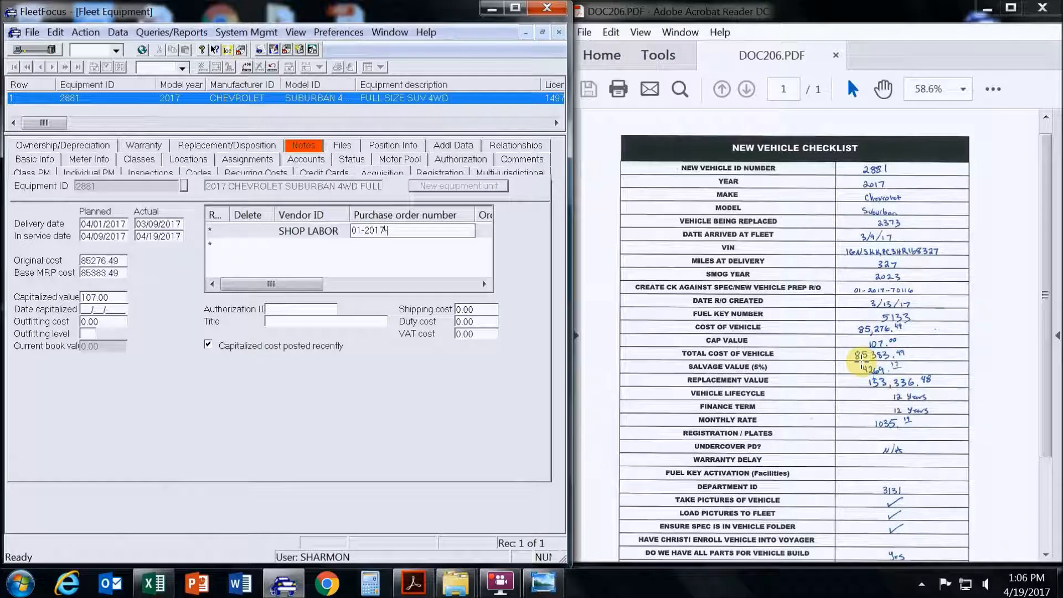
{"action": "type", "text": "-"}
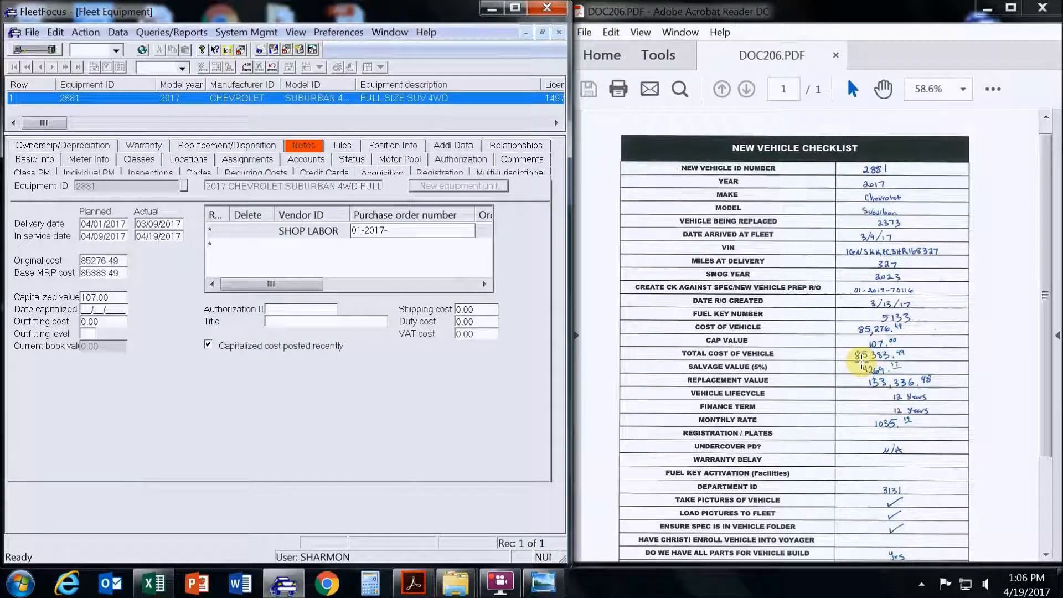
{"action": "type", "text": "70"}
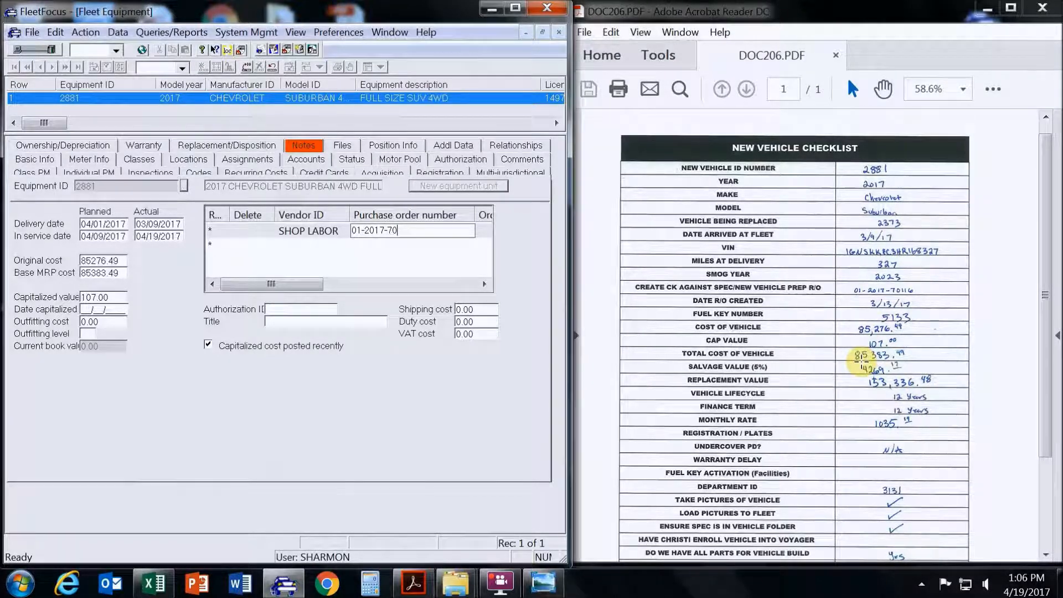
{"action": "type", "text": "116"}
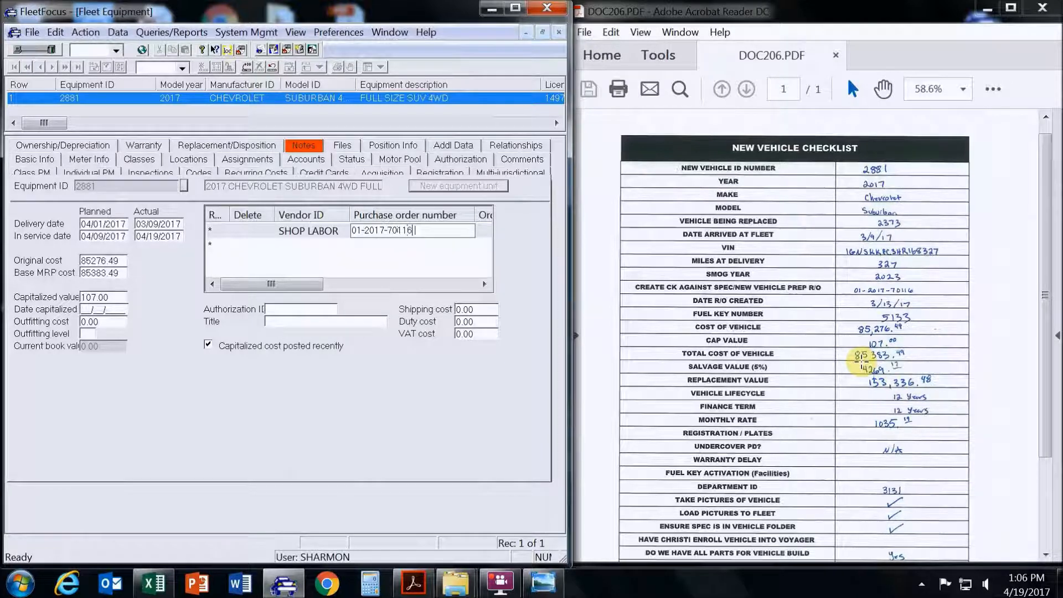
{"action": "key", "text": "Tab"}
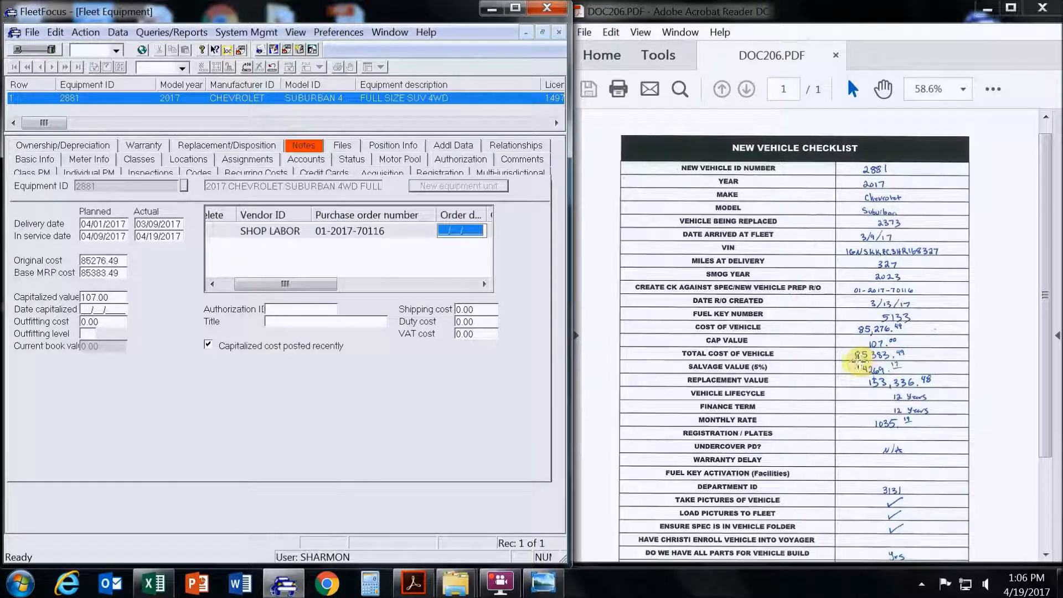
Give the SHOP LABOR purchase line the order date 03/13/2017 and a cost of 107.00
{"action": "left_click_drag", "start_coordinate": [298, 284], "coordinate": [324, 286]}
{"action": "left_click", "coordinate": [370, 232]}
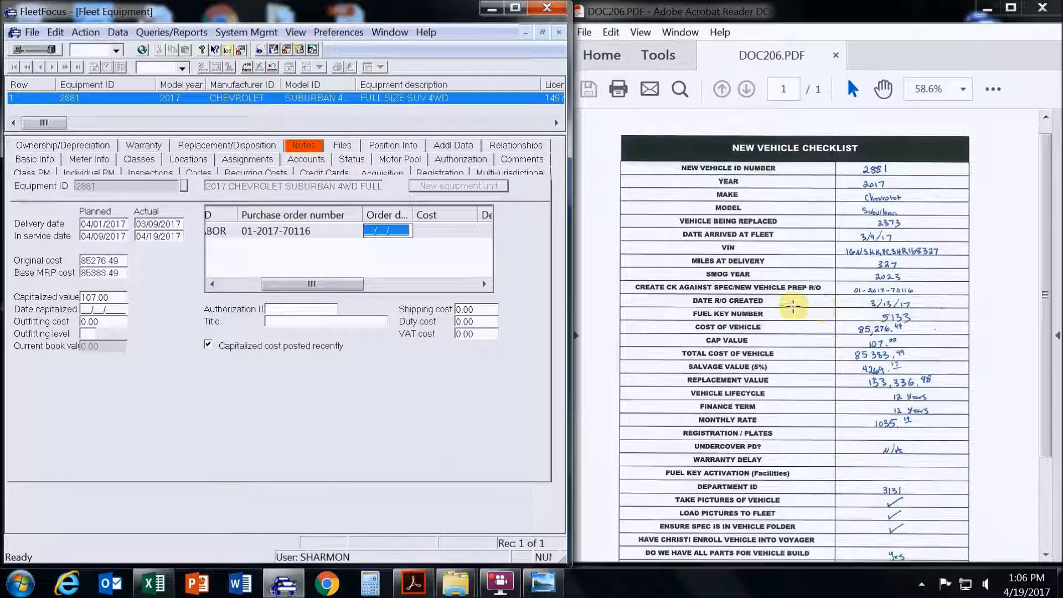
{"action": "left_click", "coordinate": [364, 232]}
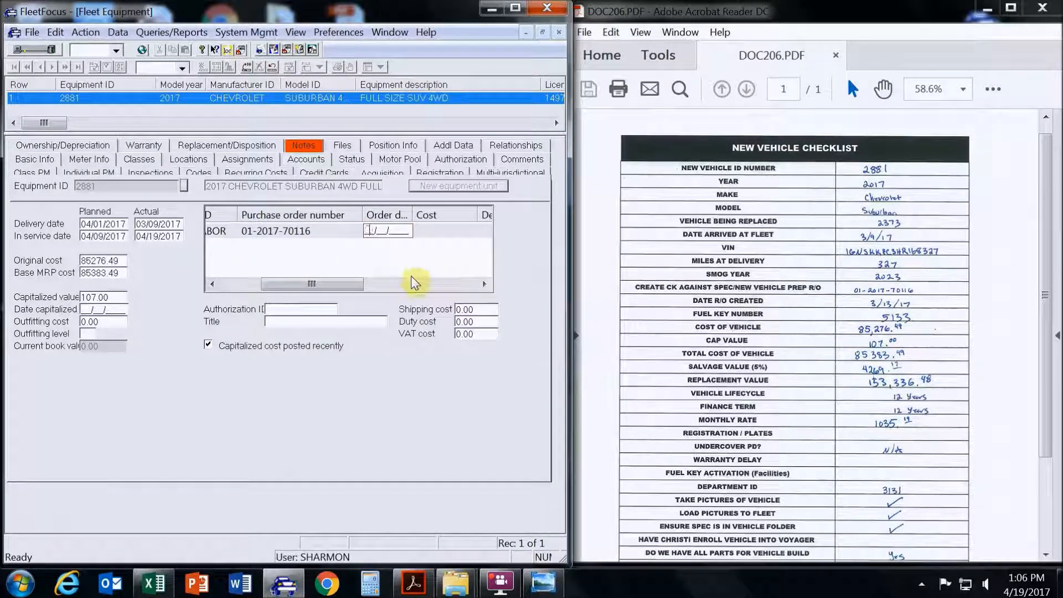
{"action": "type", "text": "03/13/2017"}
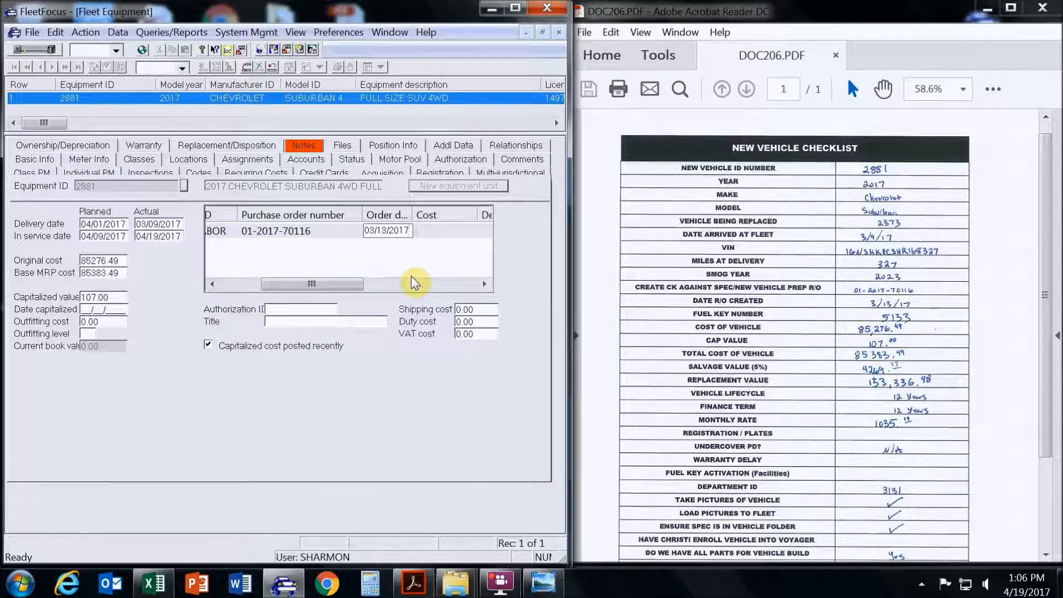
{"action": "key", "text": "Tab"}
{"action": "type", "text": "107.00"}
{"action": "key", "text": "Tab"}
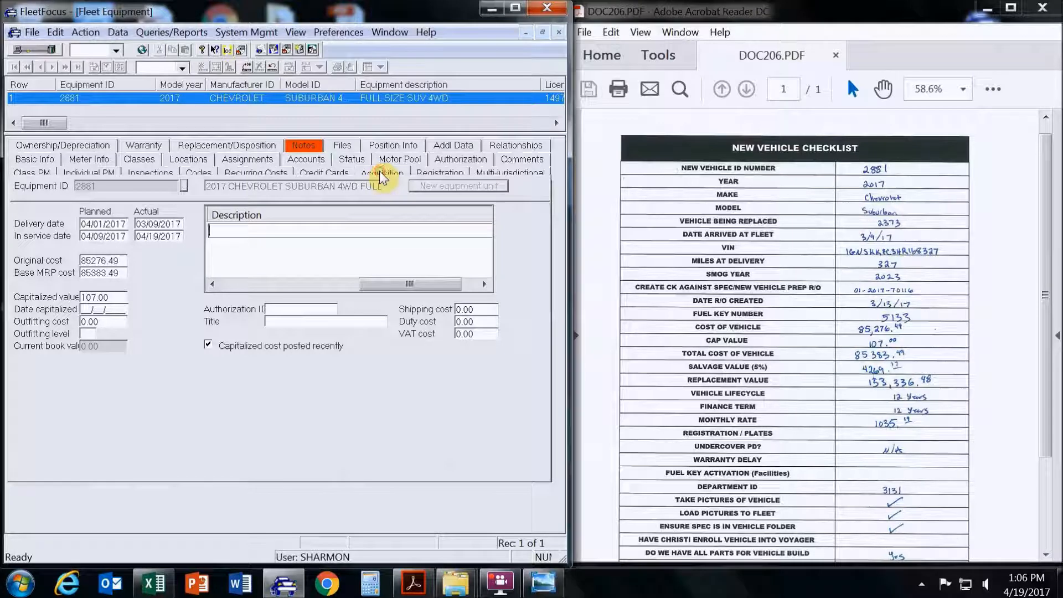
Review the Suburban's registration, multi-jurisdictional and ownership/depreciation data
{"action": "left_click", "coordinate": [436, 174]}
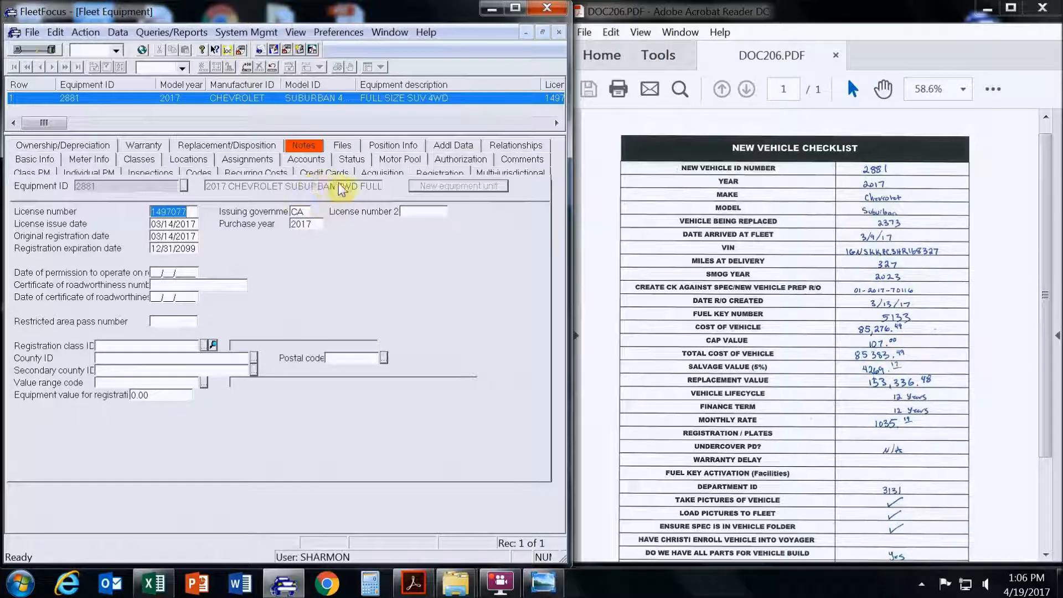
{"action": "left_click", "coordinate": [497, 171]}
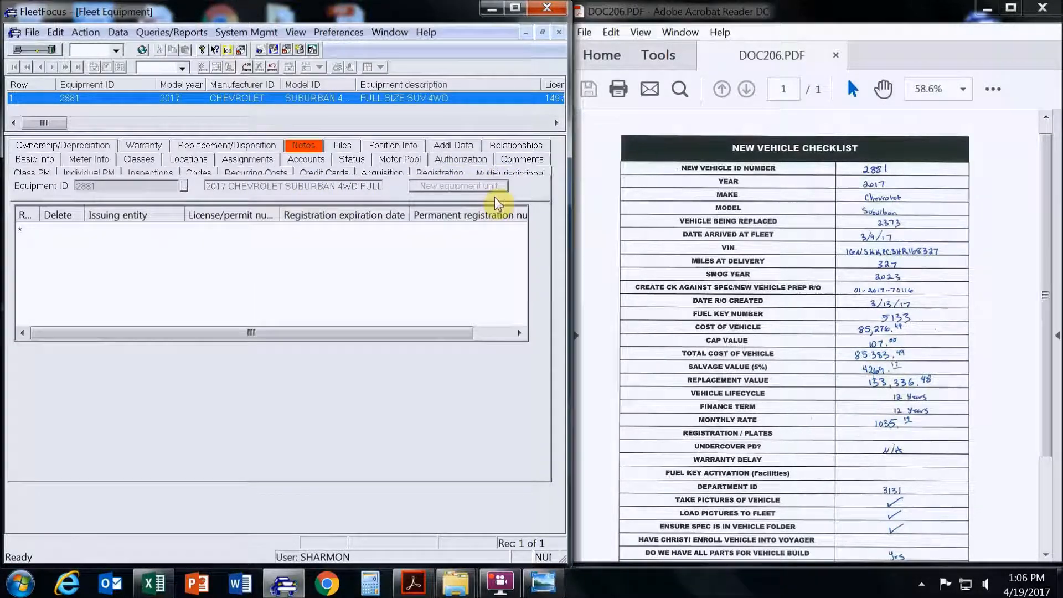
{"action": "left_click", "coordinate": [49, 146]}
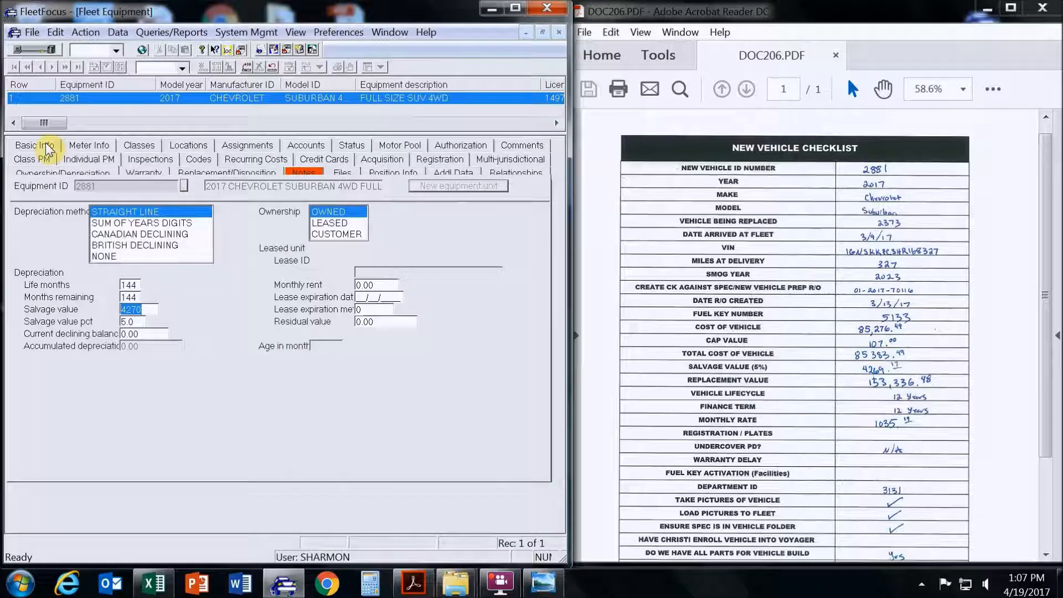
Add a second warranty entry for vendor BUN with the expiration date 04/19/2022
{"action": "left_click", "coordinate": [158, 174]}
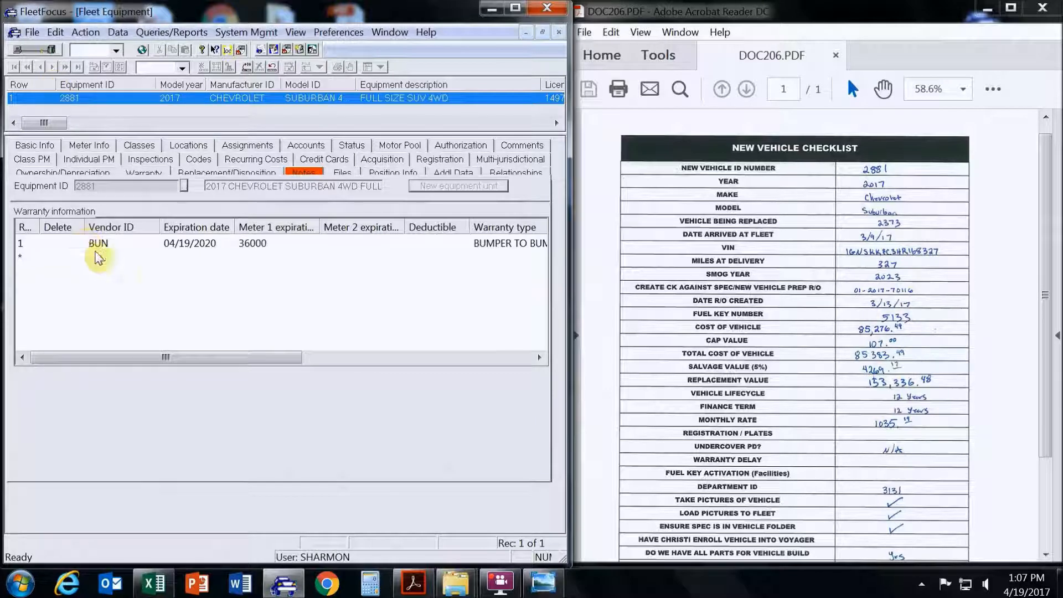
{"action": "left_click", "coordinate": [97, 257]}
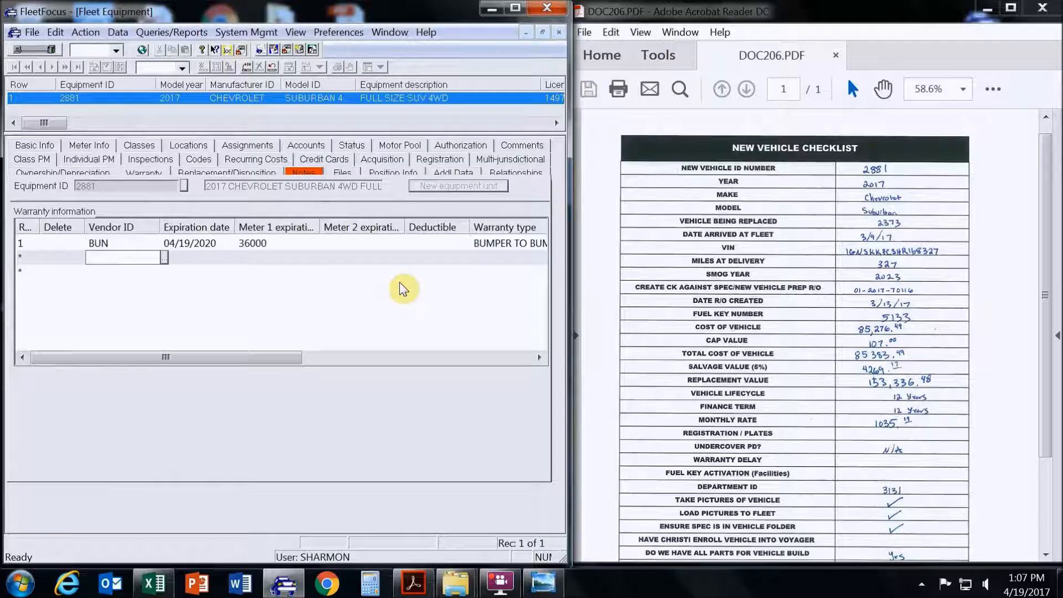
{"action": "type", "text": "BUN"}
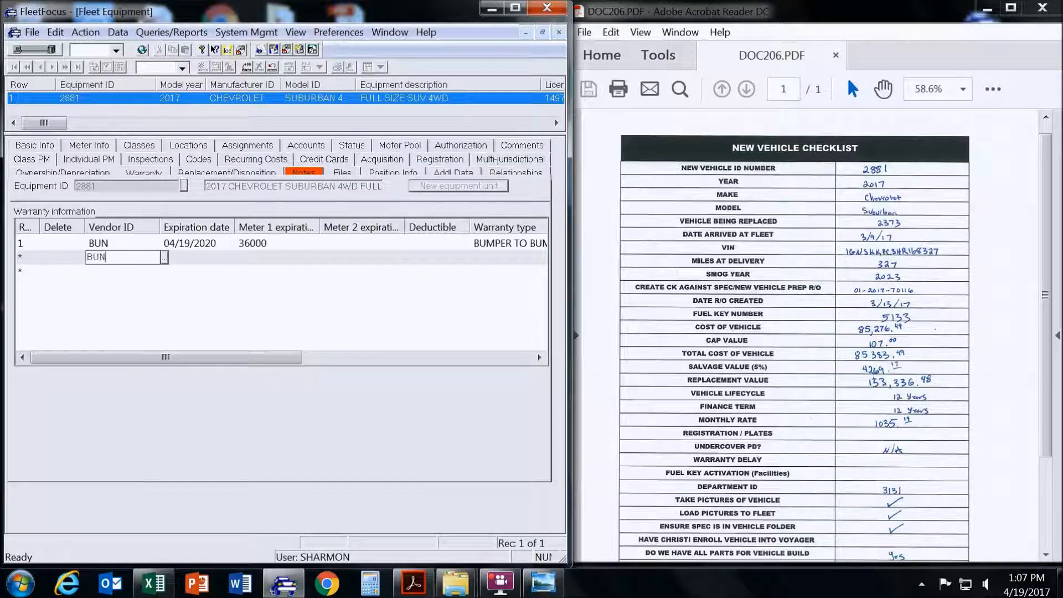
{"action": "key", "text": "Tab"}
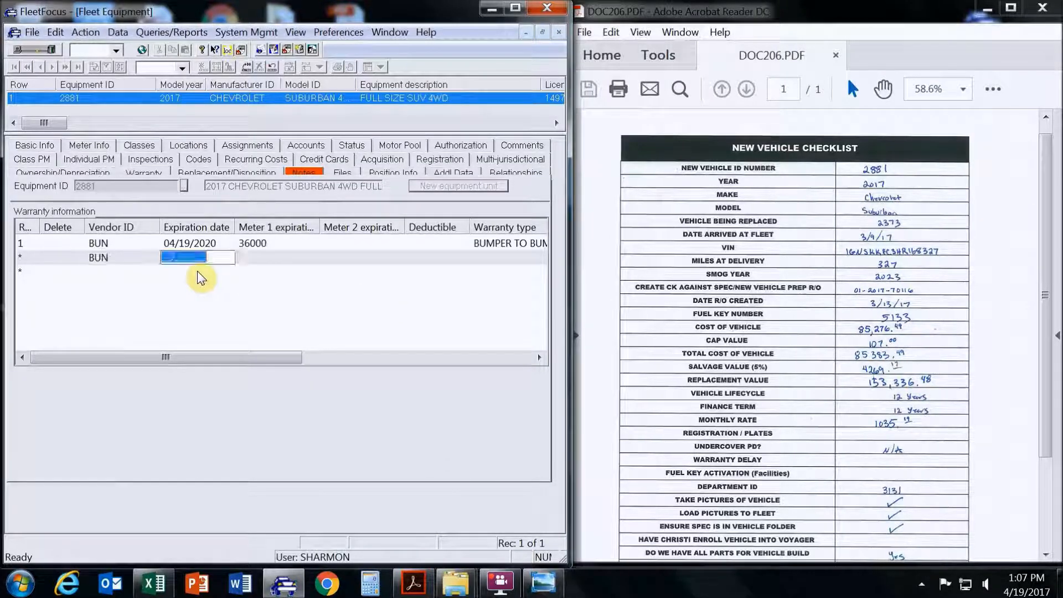
{"action": "type", "text": "04/"}
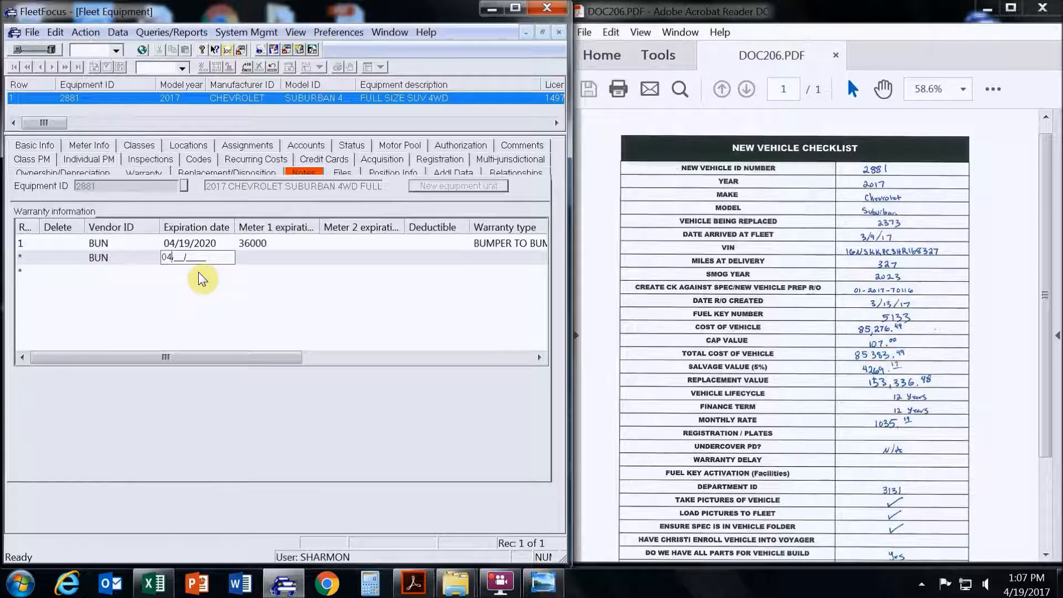
{"action": "type", "text": "19/2017"}
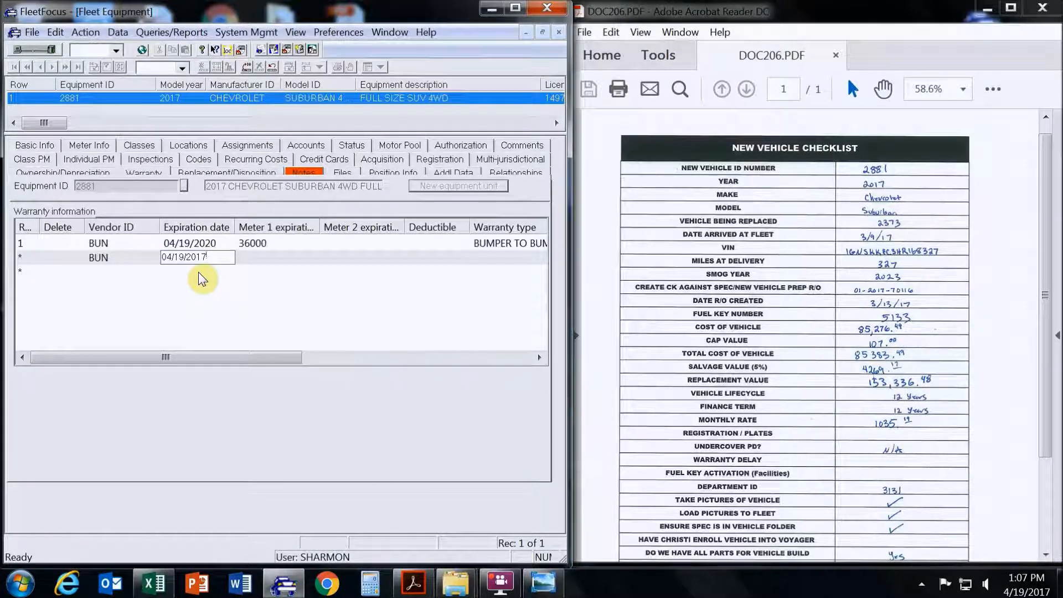
{"action": "key", "text": "BackSpace"}
{"action": "key", "text": "BackSpace"}
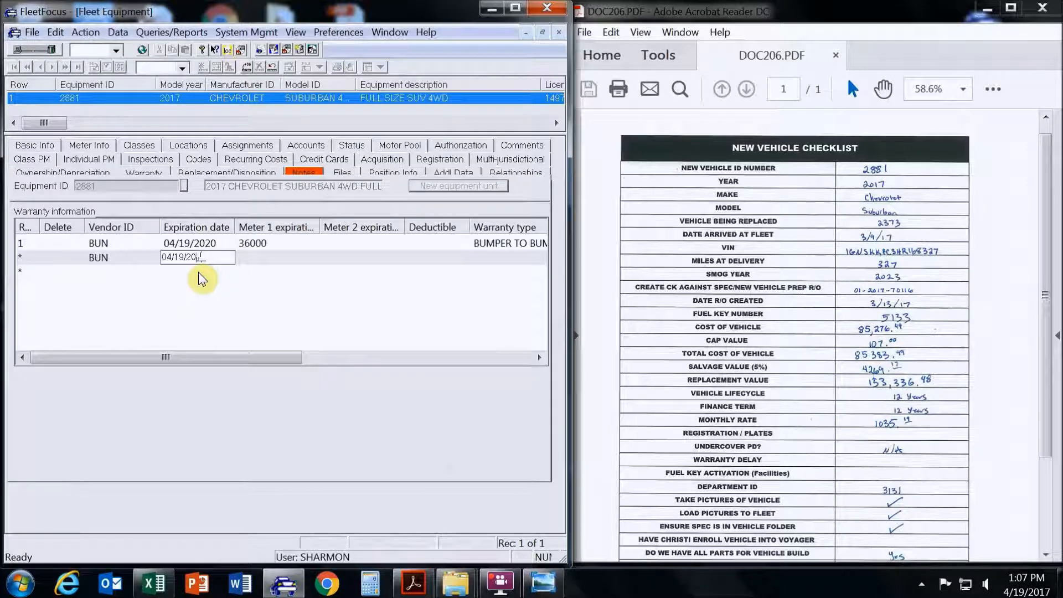
{"action": "type", "text": "22"}
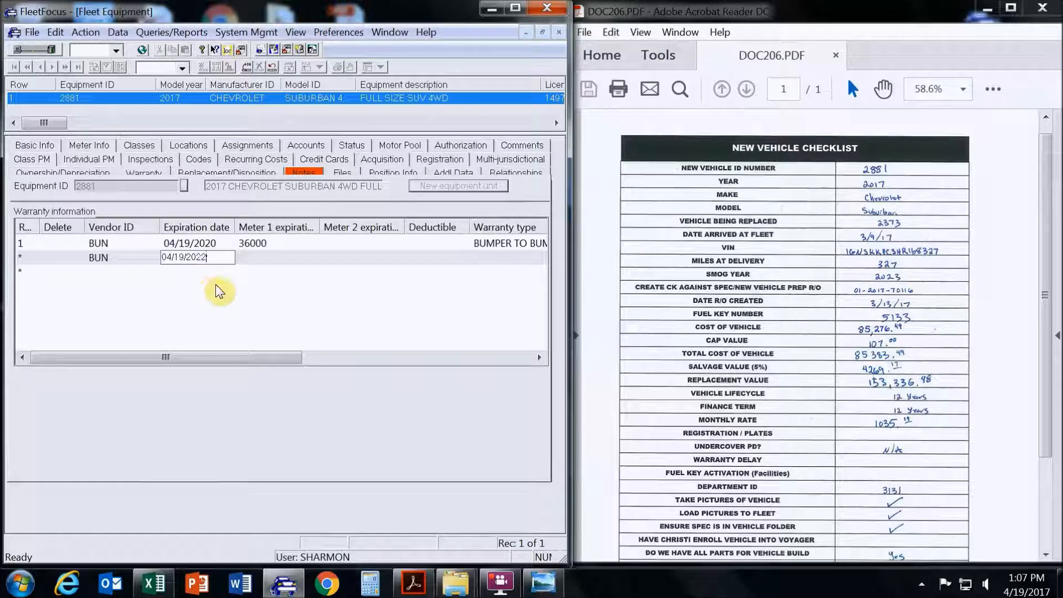
{"action": "key", "text": "Tab"}
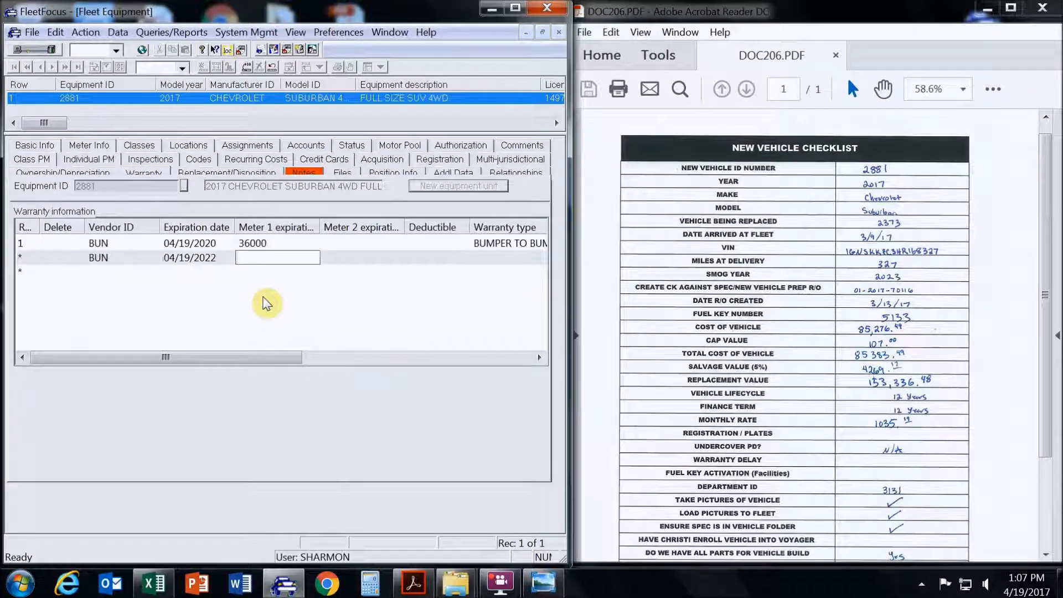
Set the second warranty's meter 1 expiration to 60000 and its warranty type to POWERTRAIN
{"action": "type", "text": "60000"}
{"action": "key", "text": "Tab"}
{"action": "key", "text": "Tab"}
{"action": "key", "text": "Tab"}
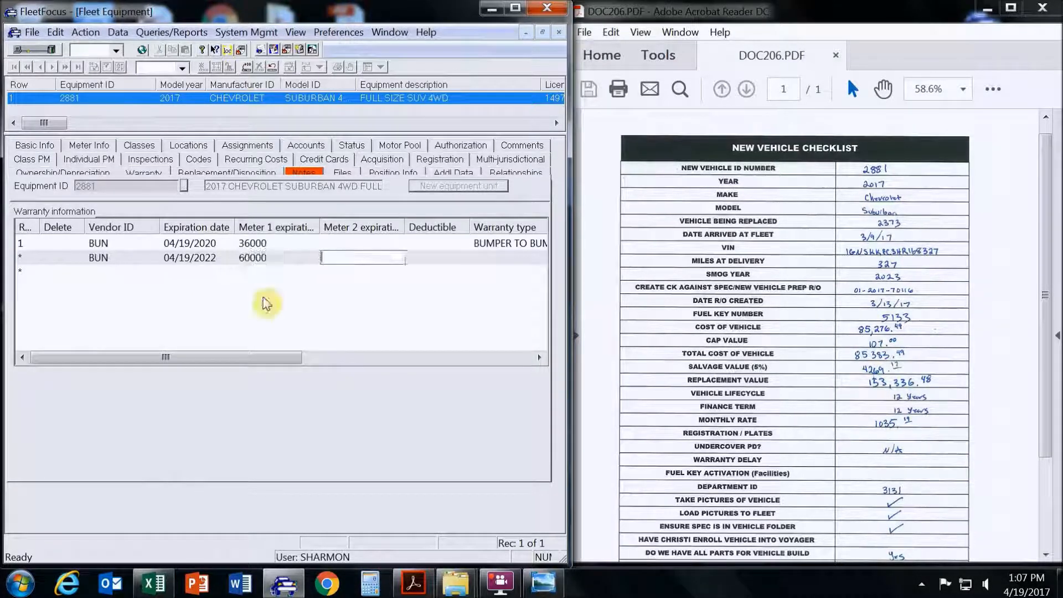
{"action": "type", "text": "POWERTRAIN"}
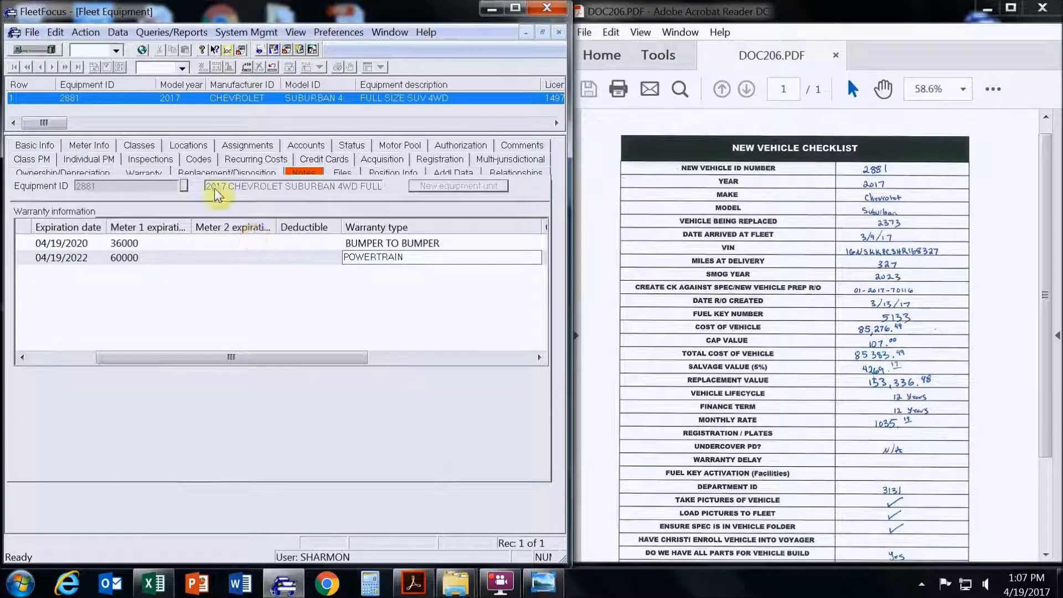
Return to the Suburban's basic information and save the updated equipment record
{"action": "left_click", "coordinate": [34, 145]}
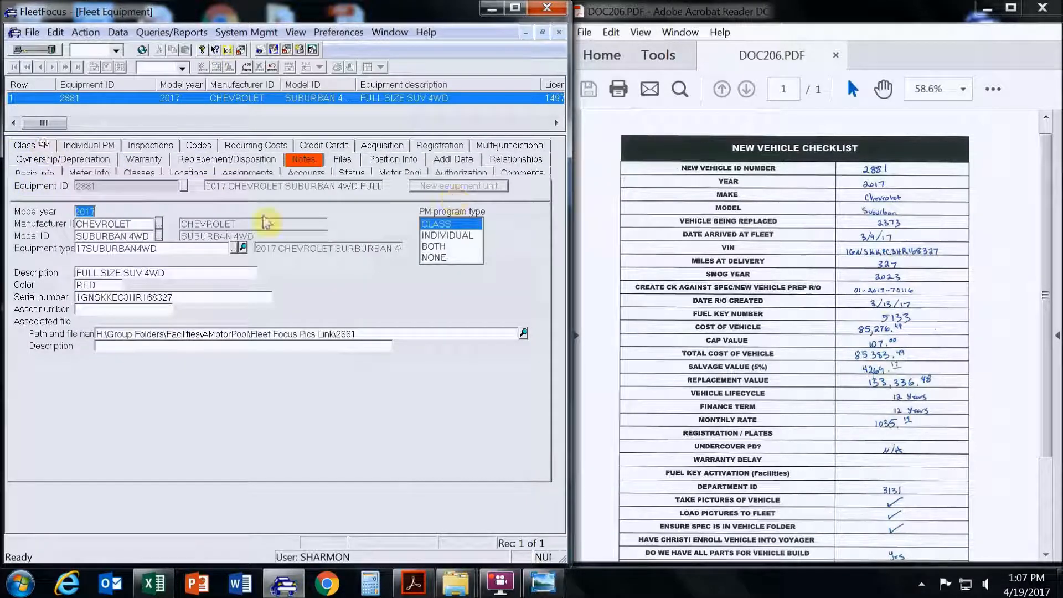
{"action": "left_click", "coordinate": [247, 69]}
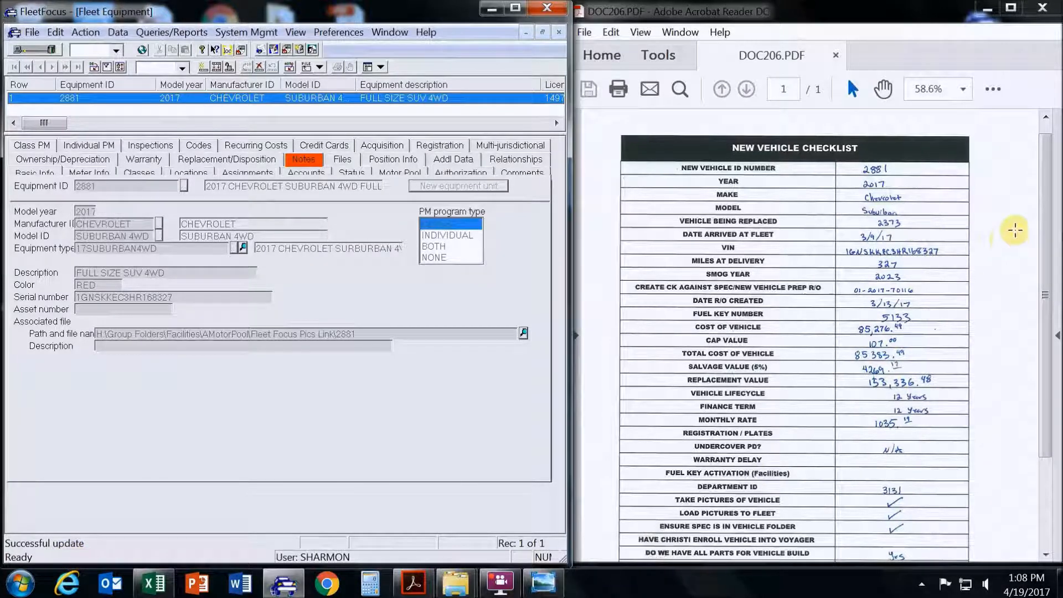
Examine the remaining new vehicle checklist items, from registration and fuel key activation down to the axle weights
{"action": "mouse_move", "coordinate": [1045, 244]}
{"action": "left_mouse_down"}
{"action": "mouse_move", "coordinate": [1058, 329]}
{"action": "mouse_move", "coordinate": [1055, 230]}
{"action": "left_mouse_up"}
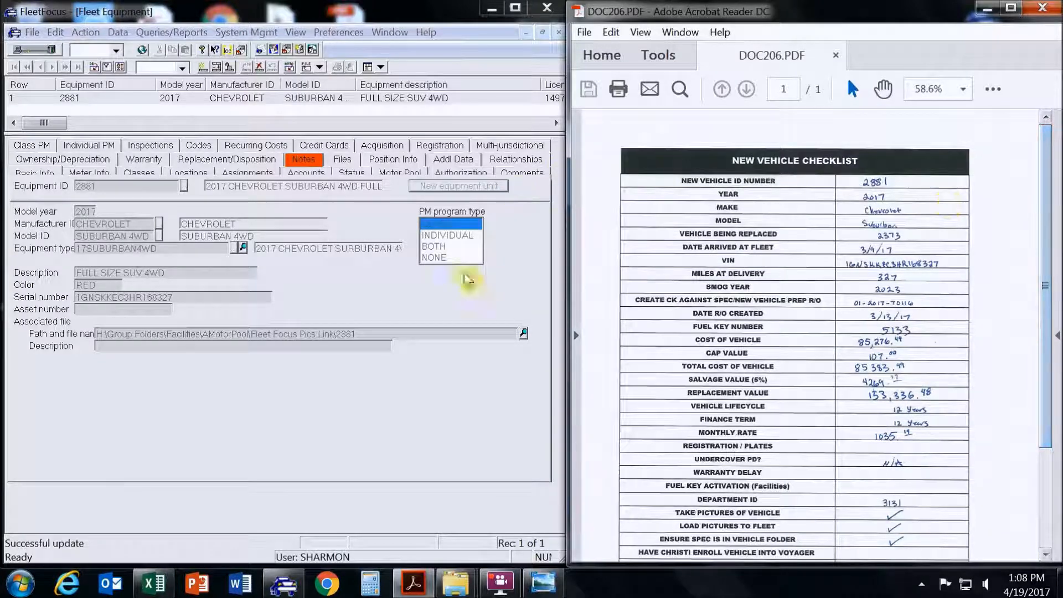
{"action": "left_click", "coordinate": [433, 397]}
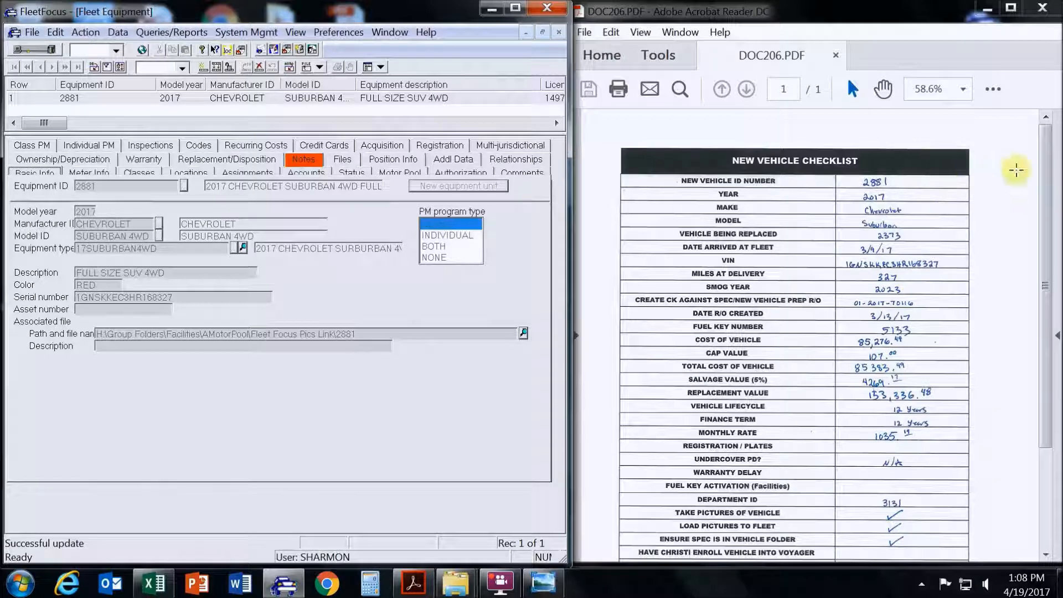
{"action": "left_click_drag", "start_coordinate": [1051, 168], "coordinate": [1051, 193]}
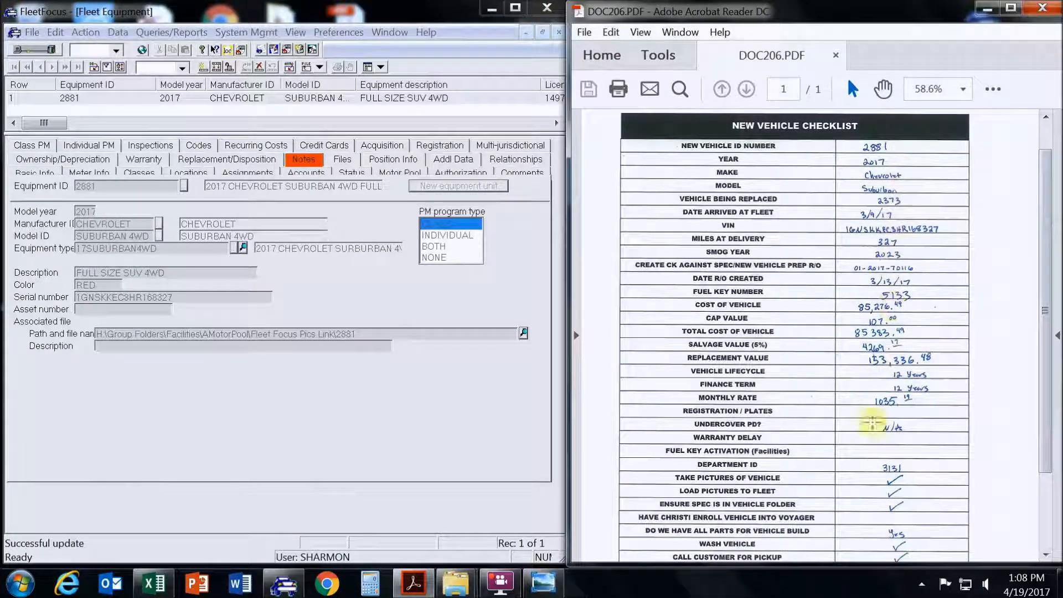
{"action": "left_click_drag", "start_coordinate": [1048, 396], "coordinate": [1048, 440]}
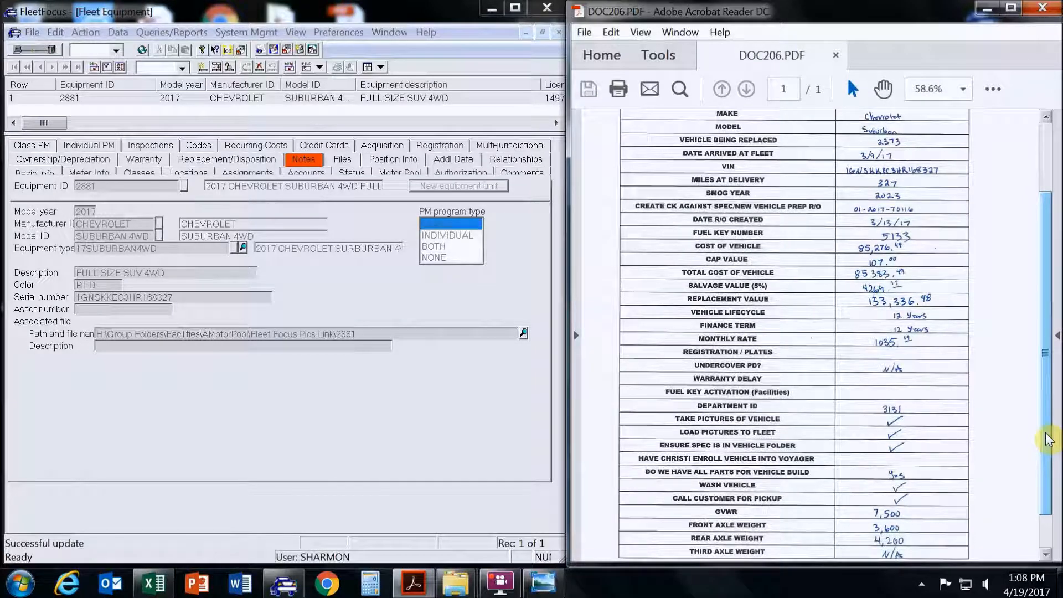